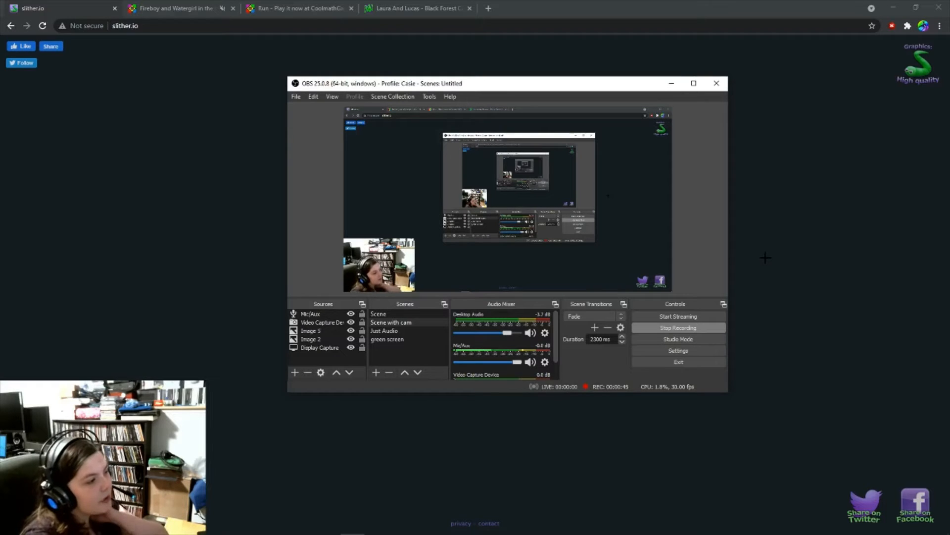
# Step: Hide the OBS window and boost the snake forward in the slither.io arena
pyautogui.click(673, 84)
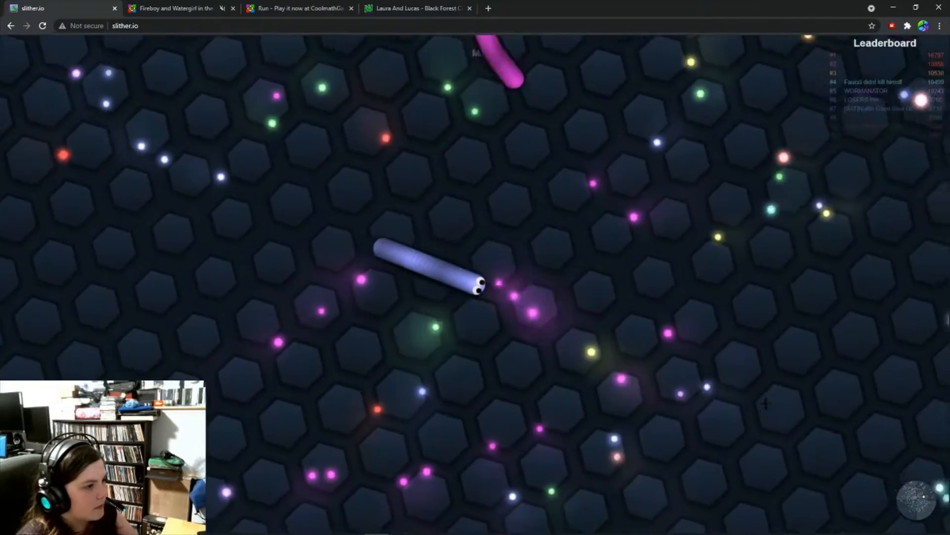
pyautogui.press('space')
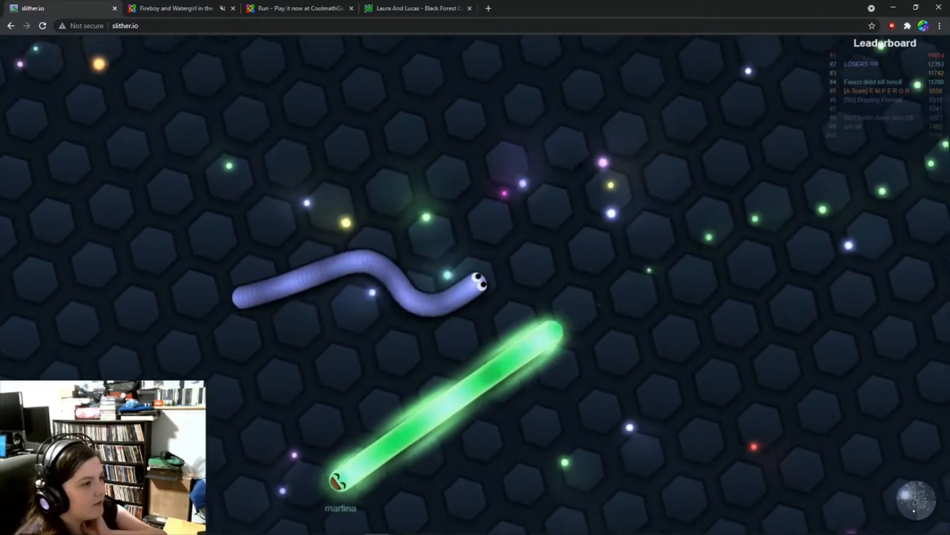
# Step: Steer and boost the snake around rival snakes until the run ends at length 326
pyautogui.moveTo(566, 170); pyautogui.dragTo(520, 149)
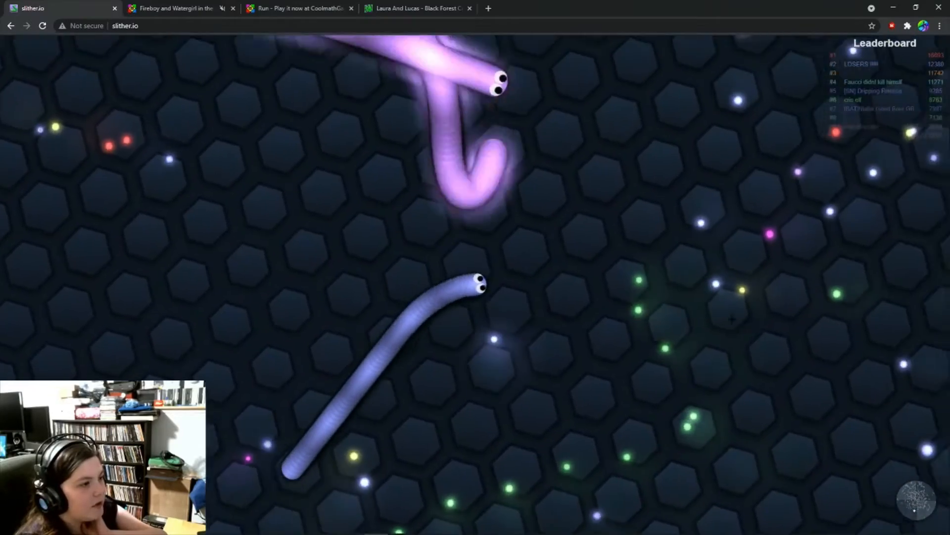
pyautogui.moveTo(521, 222); pyautogui.dragTo(468, 279)
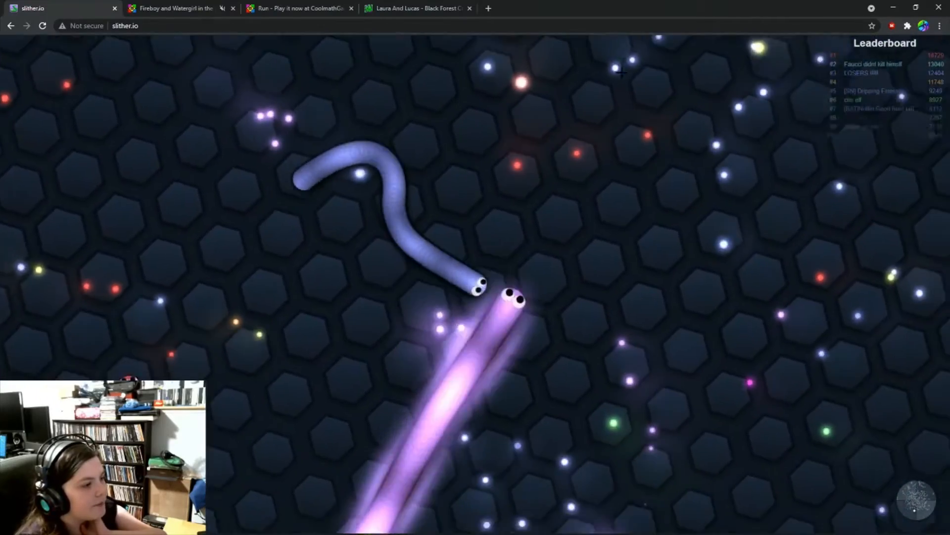
pyautogui.moveTo(475, 286); pyautogui.dragTo(468, 285)
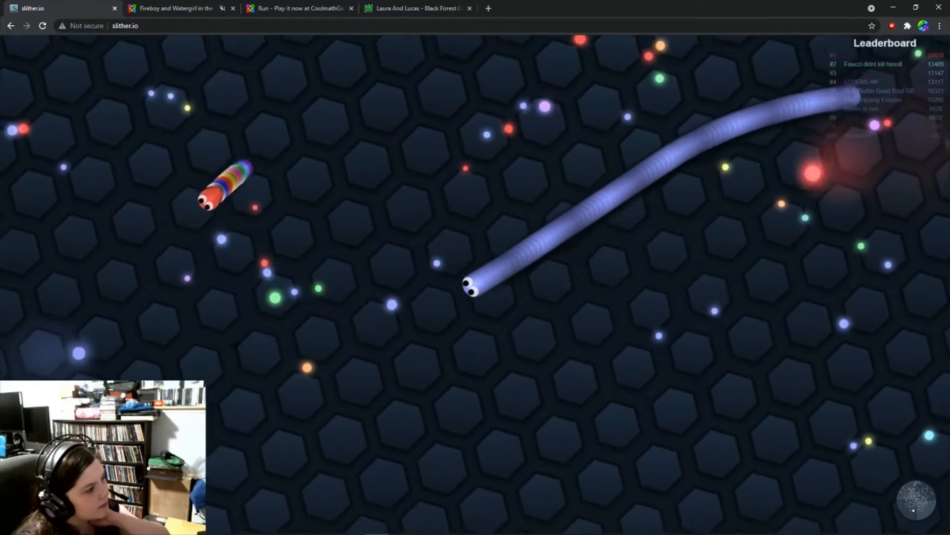
pyautogui.press('space')
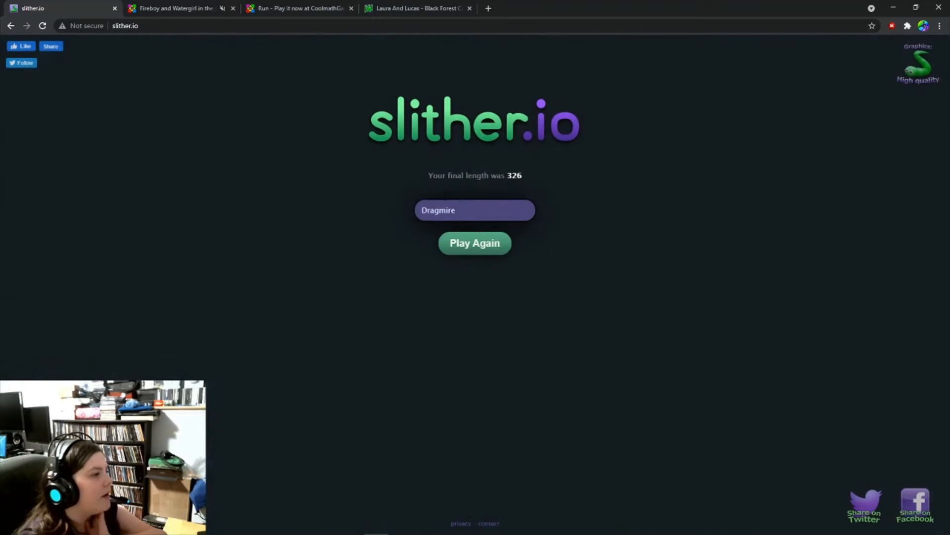
# Step: Close the slither.io tab to return to the Fireboy and Watergirl page
pyautogui.click(114, 8)
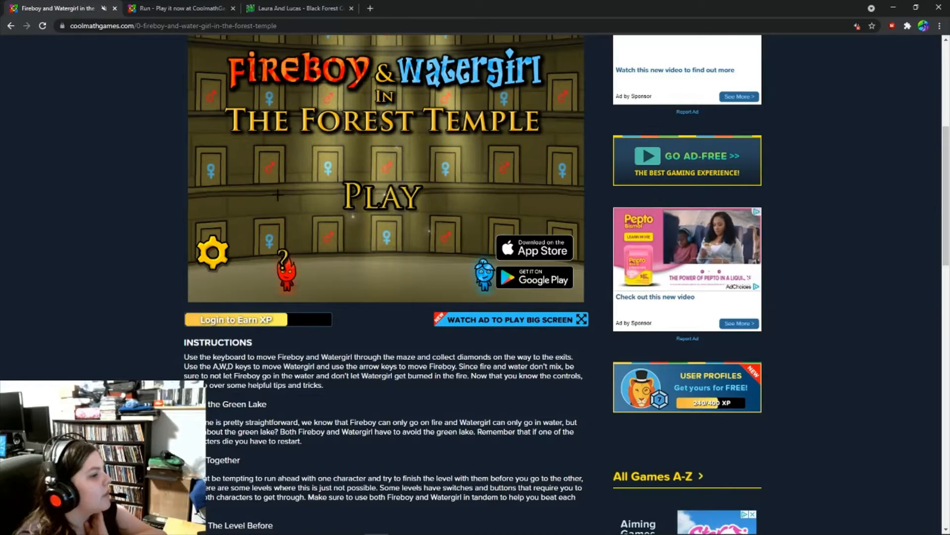
pyautogui.scroll(5, 300, 148)
pyautogui.scroll(-1, 299, 77)
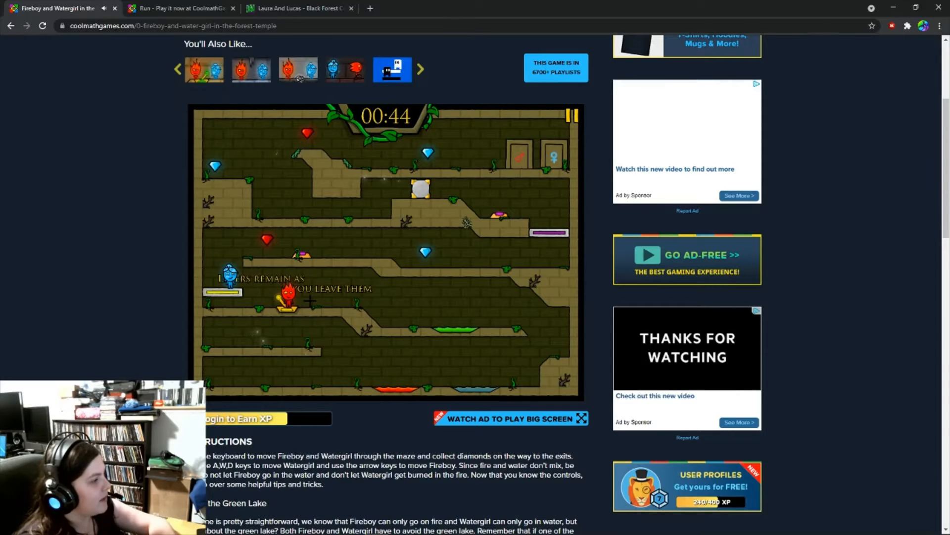
# Step: Move Fireboy right and have Watergirl jump at the lever, then push the box left
pyautogui.press('Right')
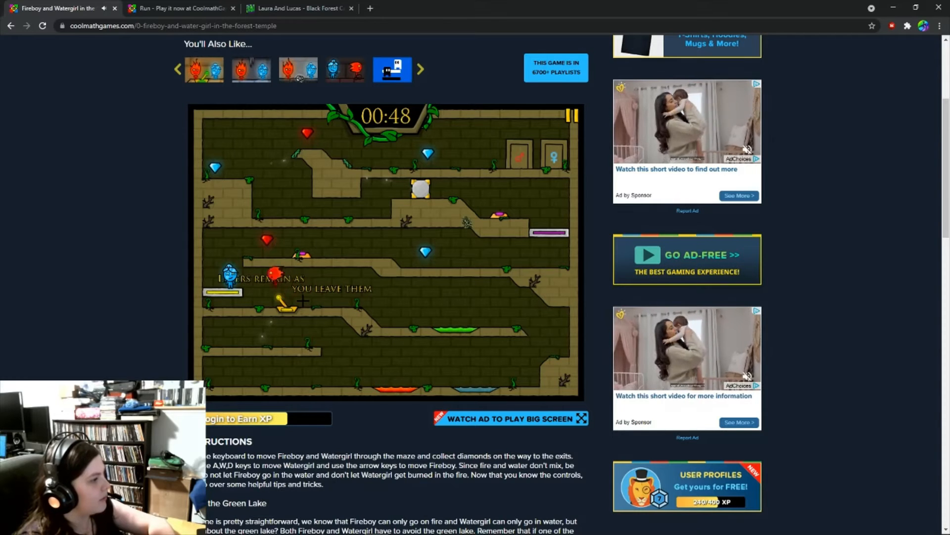
pyautogui.press('w')
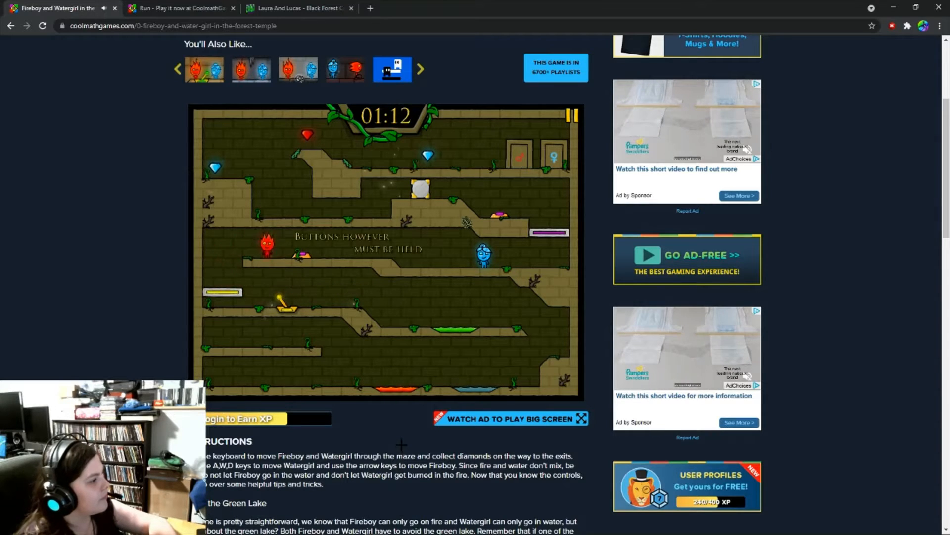
pyautogui.press('Right')
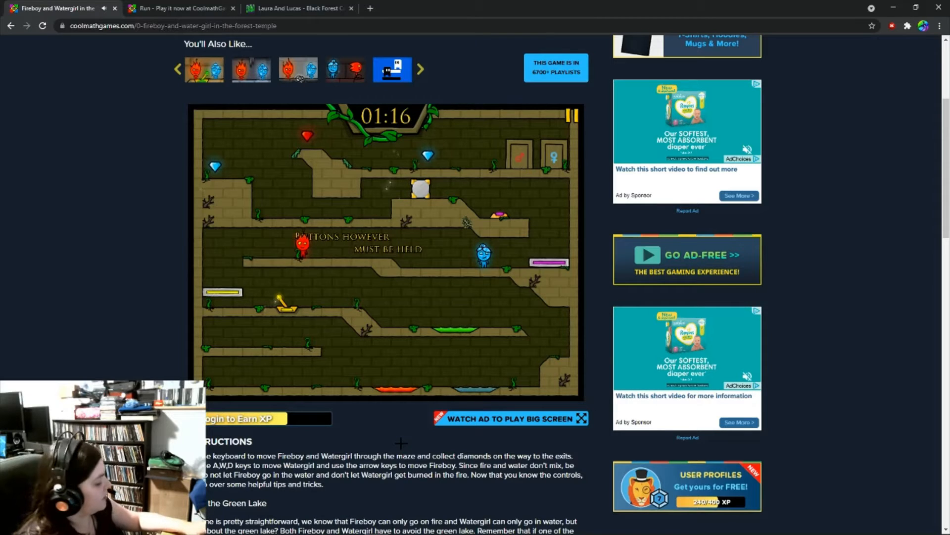
pyautogui.press('d')
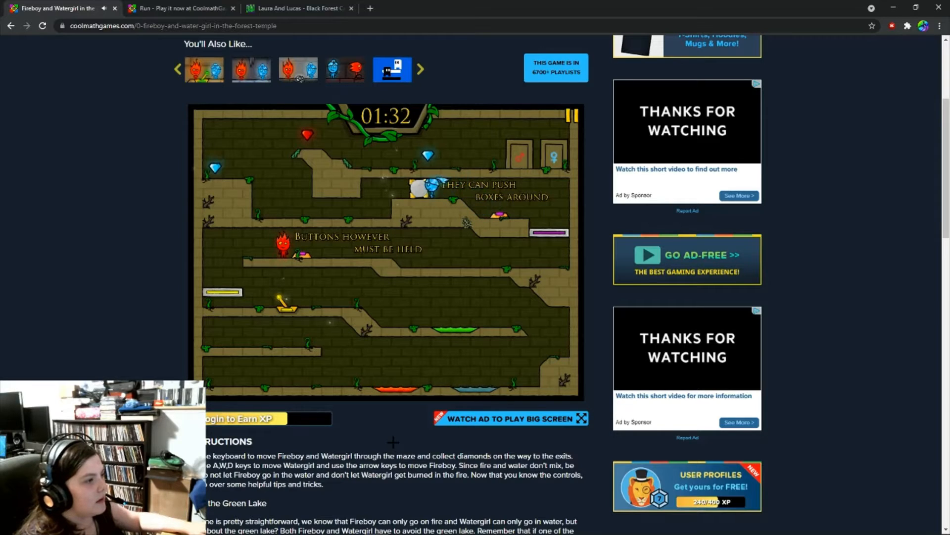
pyautogui.press('a')
pyautogui.press('a')
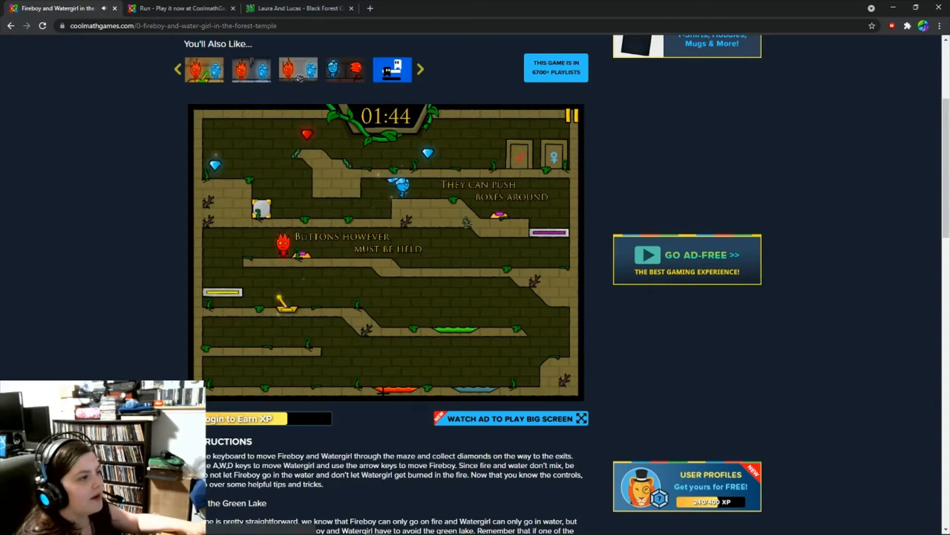
# Step: Bring Fireboy onto the ledge and walk Watergirl back left toward their exit doors
pyautogui.press('d')
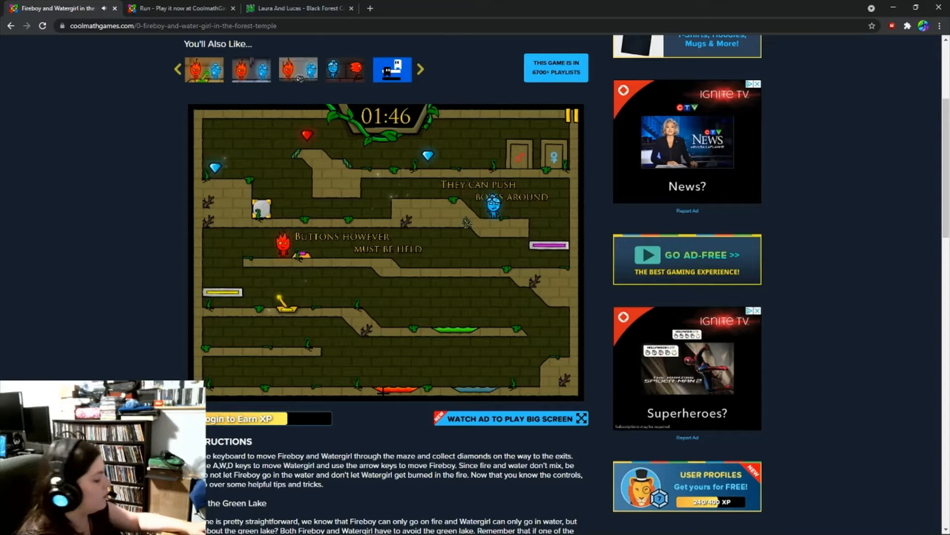
pyautogui.press('Right')
pyautogui.press('Right')
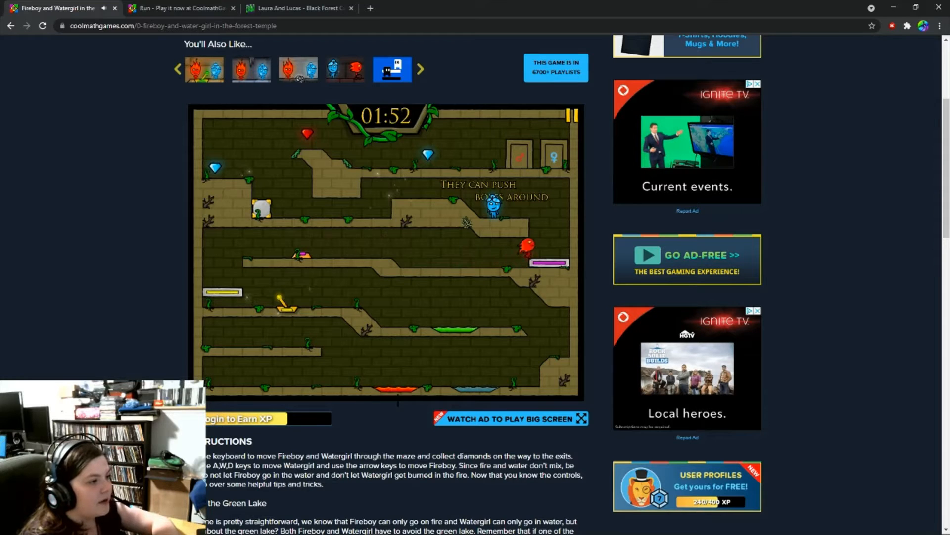
pyautogui.press('Right')
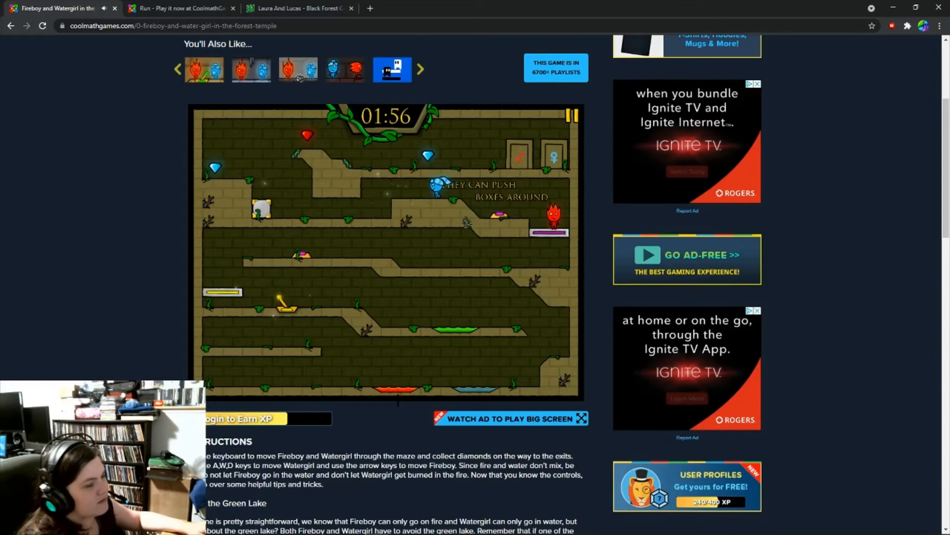
pyautogui.press('a')
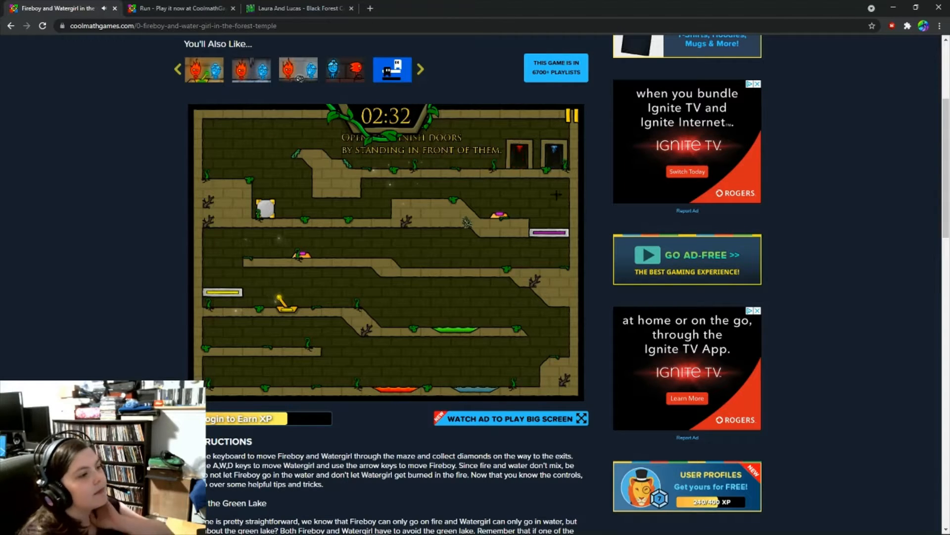
# Step: Close the Fireboy and Watergirl tab so the Run game page shows
pyautogui.click(115, 8)
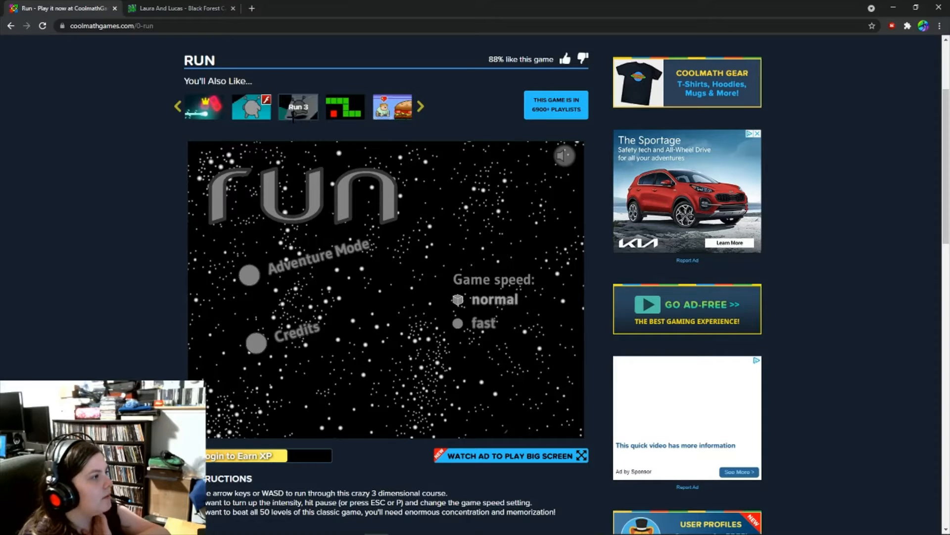
pyautogui.scroll(-5, 325, 227)
pyautogui.scroll(5, 351, 202)
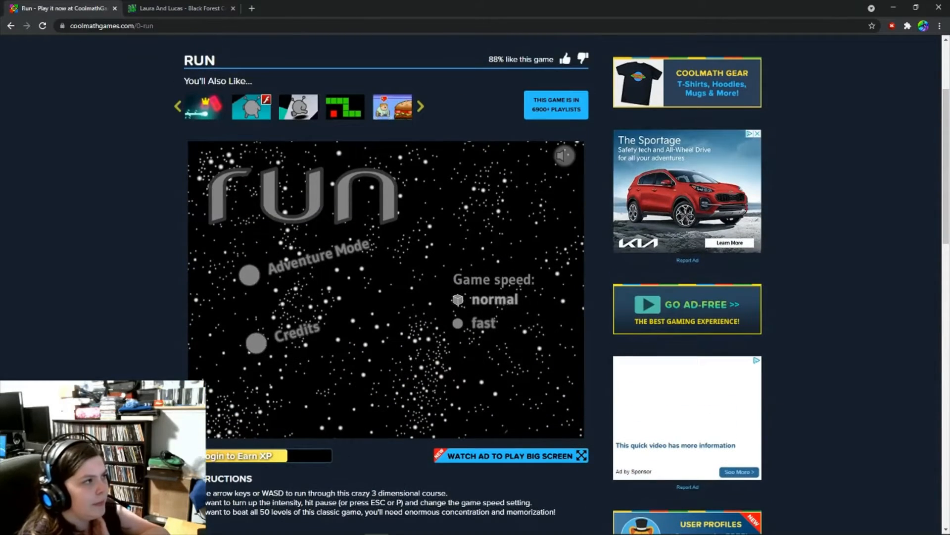
pyautogui.scroll(3, 433, 255)
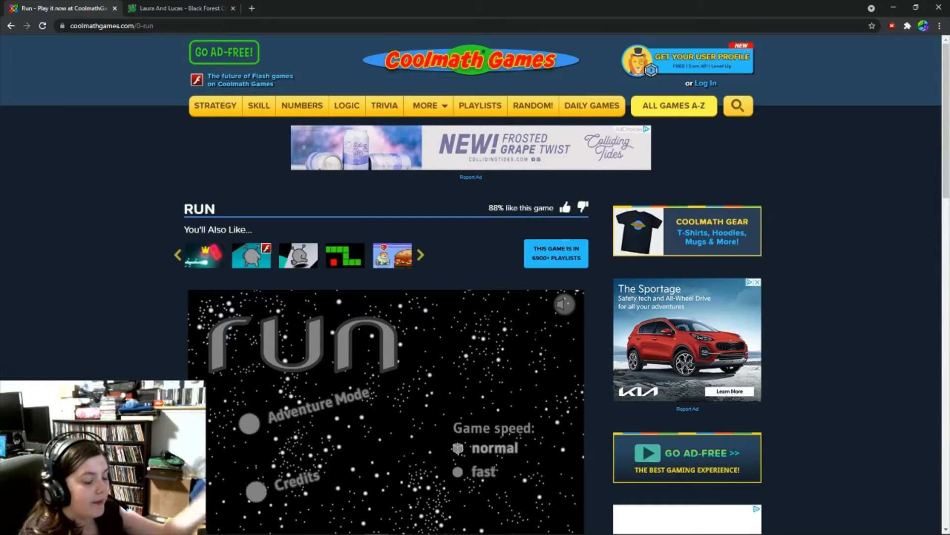
pyautogui.scroll(-3, 432, 255)
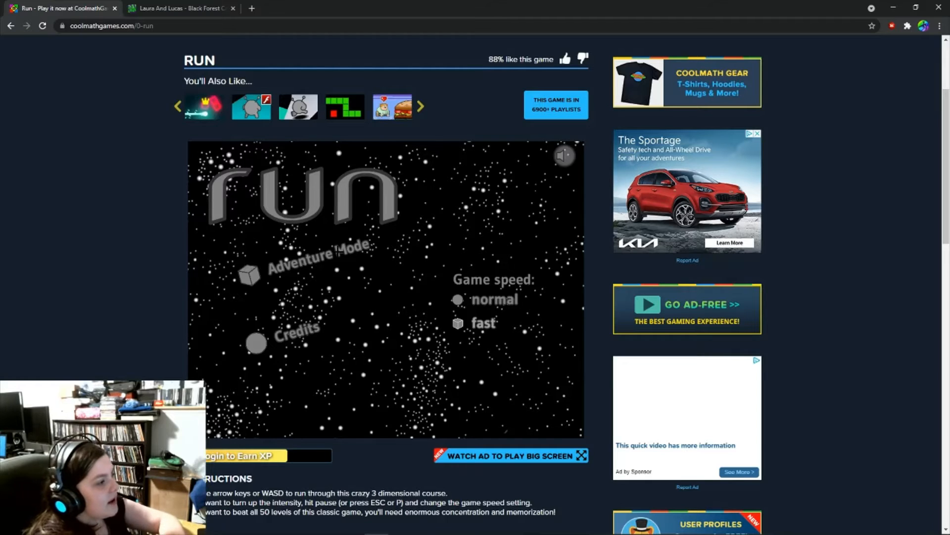
# Step: Start Run's Adventure Mode on level 5, pausing briefly and resuming the run
pyautogui.click(313, 256)
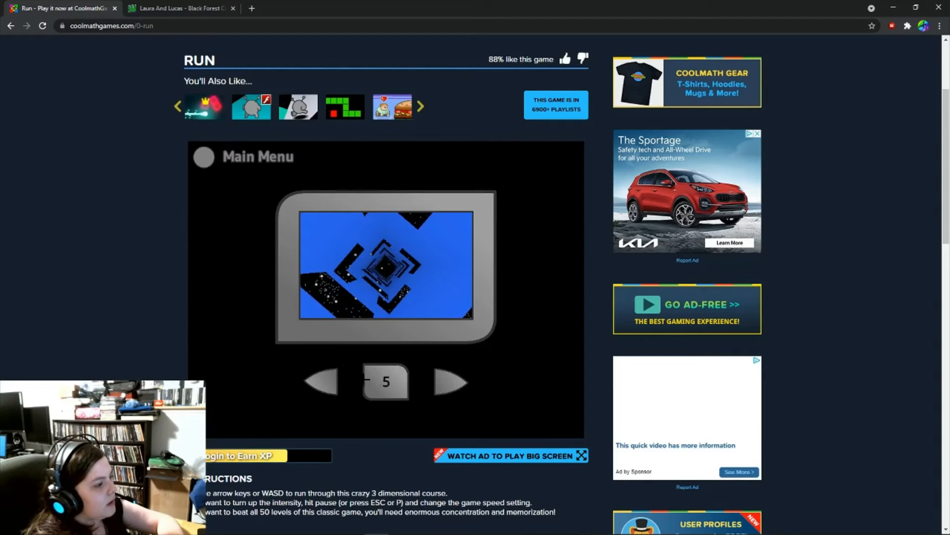
pyautogui.click(370, 254)
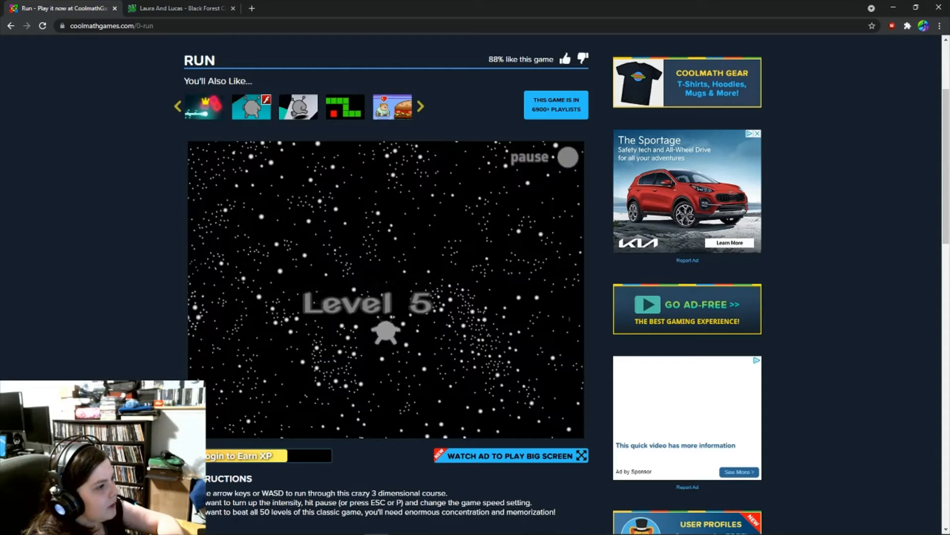
pyautogui.press('p')
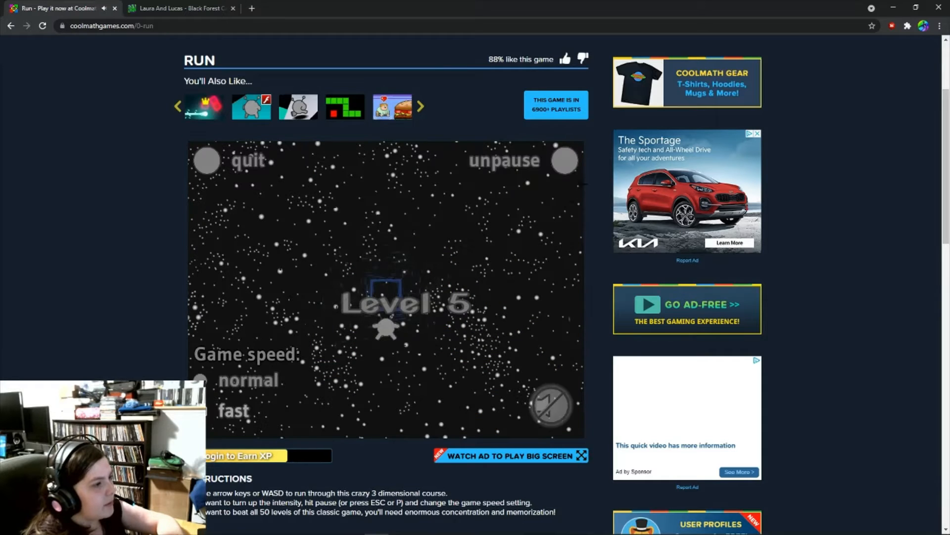
pyautogui.click(564, 161)
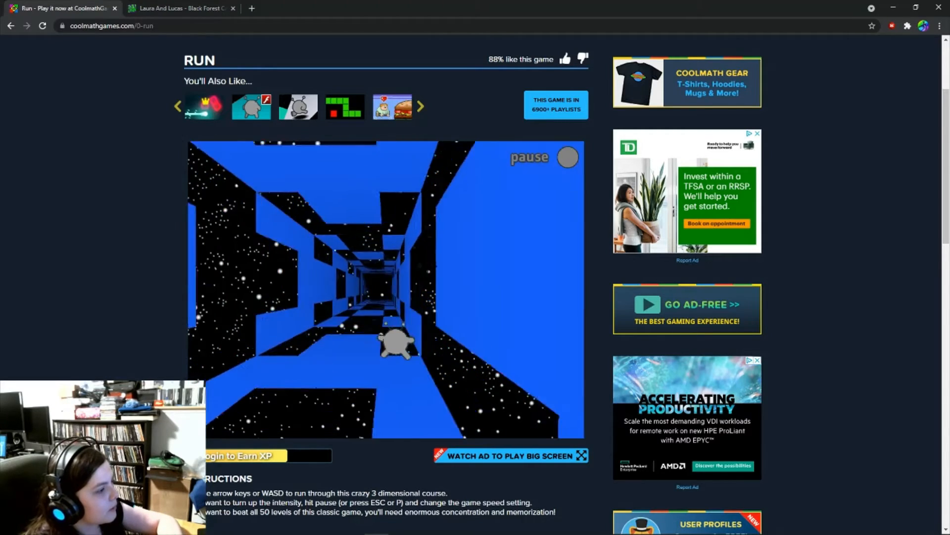
# Step: Jump the first gaps and run the alien along the side walls back to the tunnel floor
pyautogui.press('space')
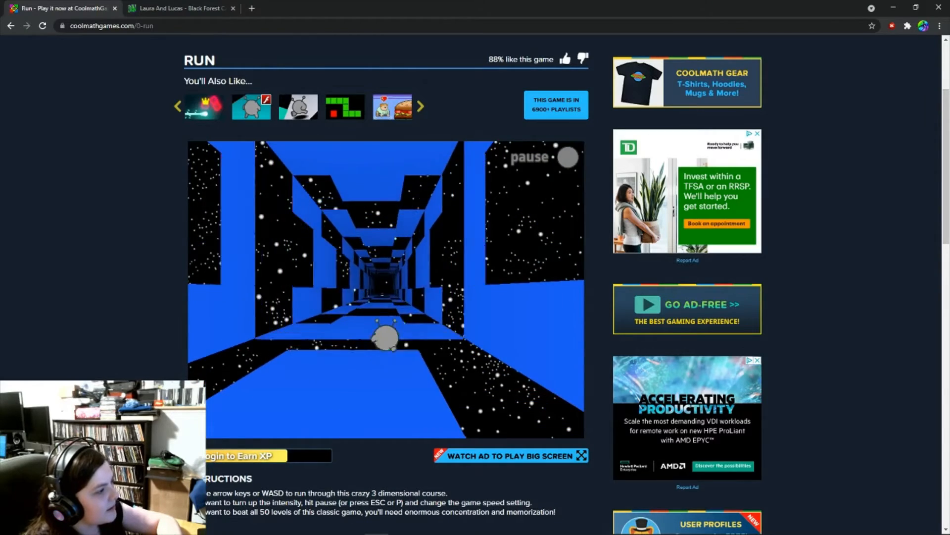
pyautogui.scroll(-1, 387, 282)
pyautogui.scroll(-1, 386, 282)
pyautogui.press('Left')
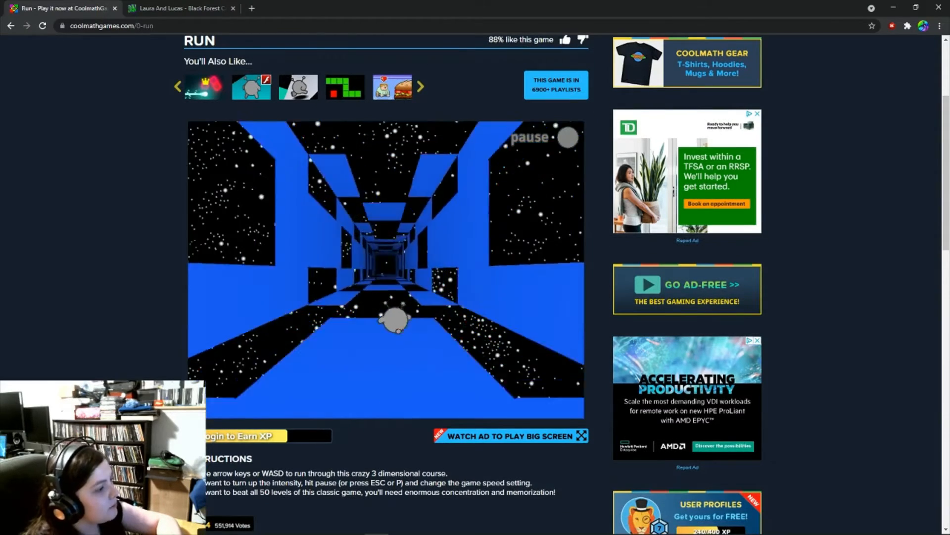
pyautogui.press('Right')
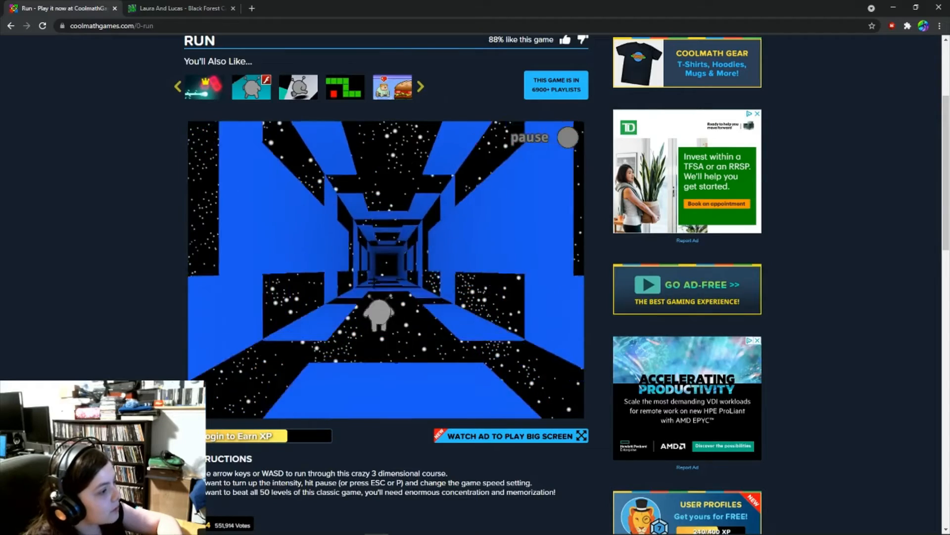
pyautogui.press('space')
pyautogui.press('Left')
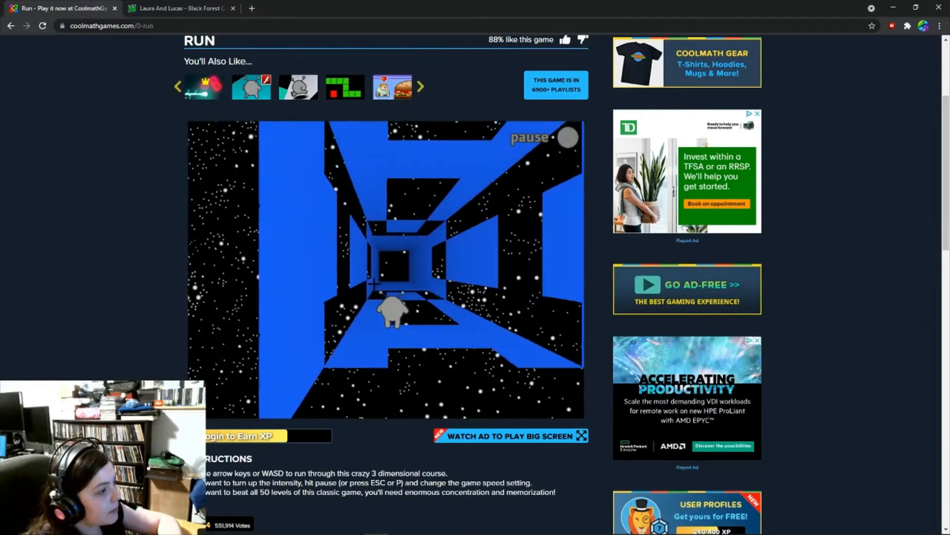
pyautogui.press('Left')
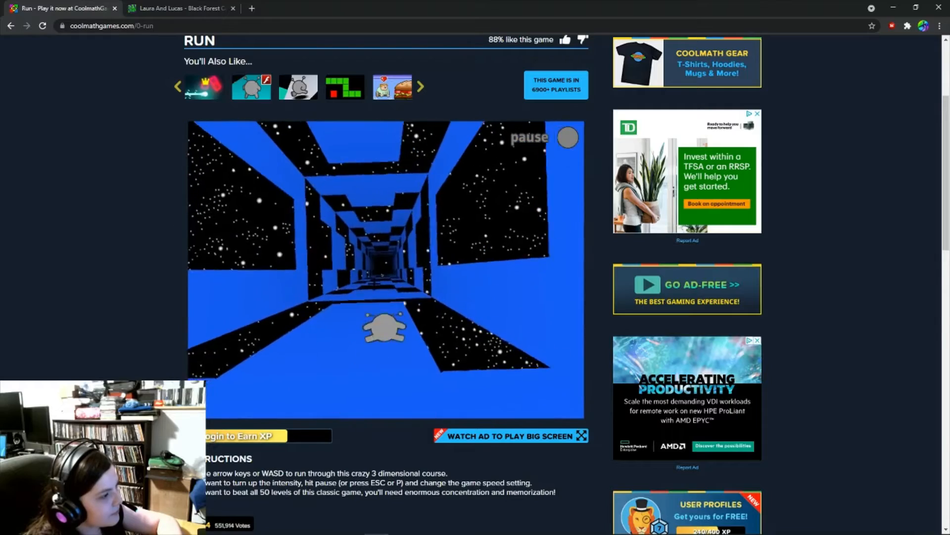
pyautogui.press('Left')
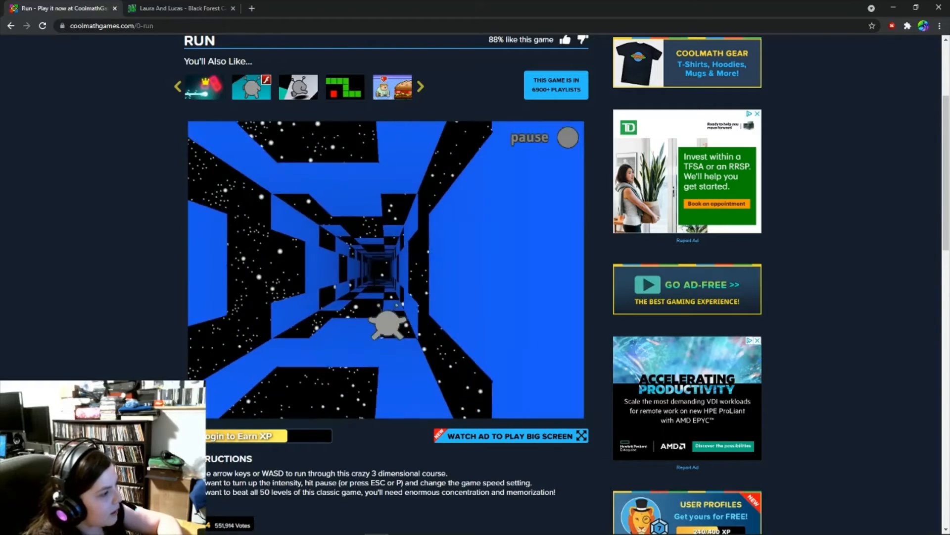
pyautogui.press('Left')
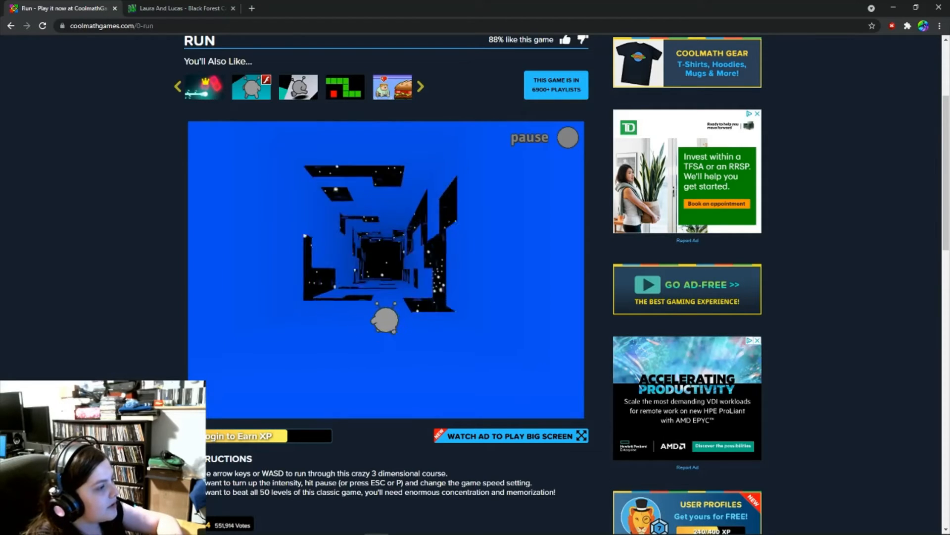
# Step: Leap across a series of gaps while shifting the runner between tunnel walls
pyautogui.press('space')
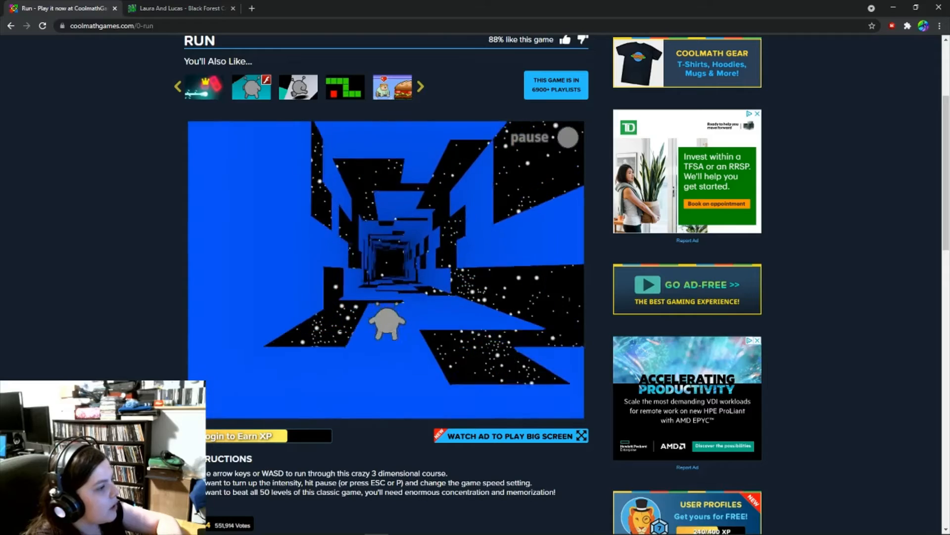
pyautogui.press('Left')
pyautogui.press('space')
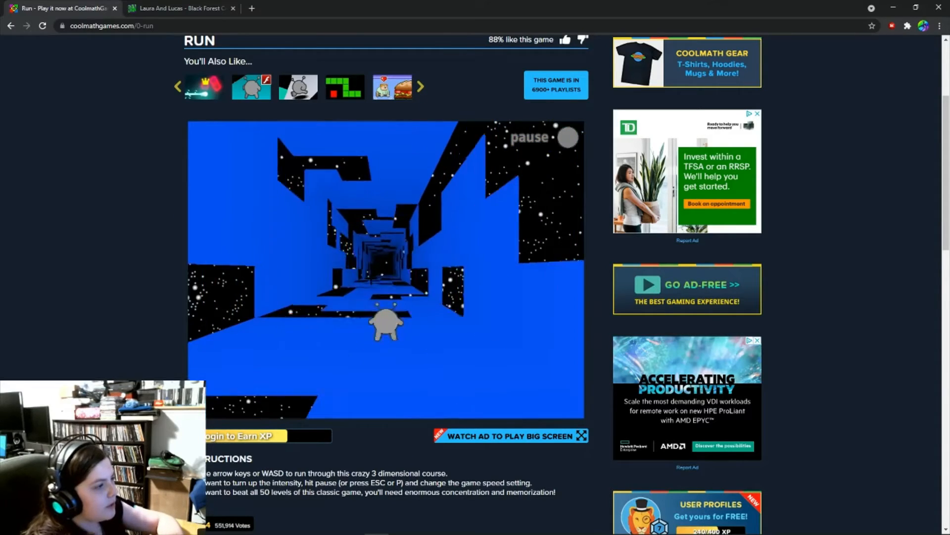
pyautogui.press('Left')
pyautogui.press('Left')
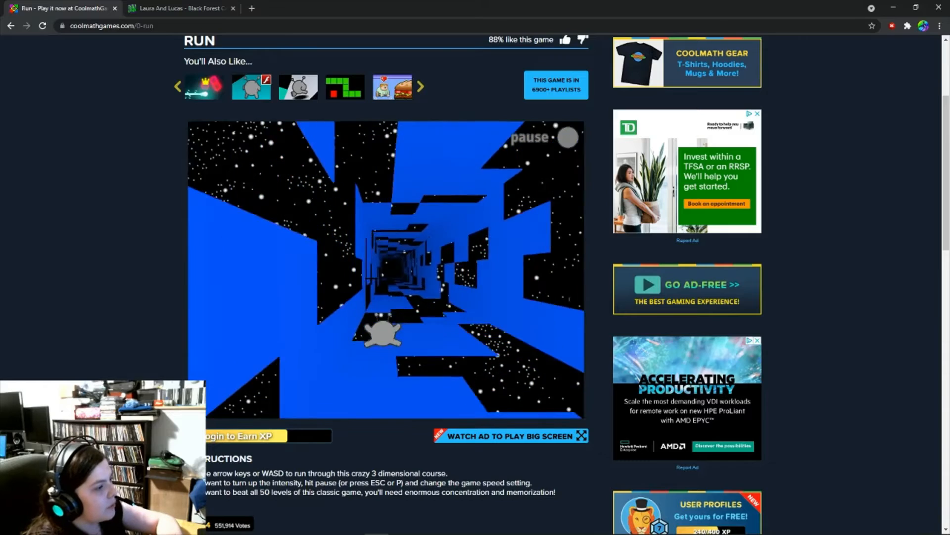
pyautogui.press('Left')
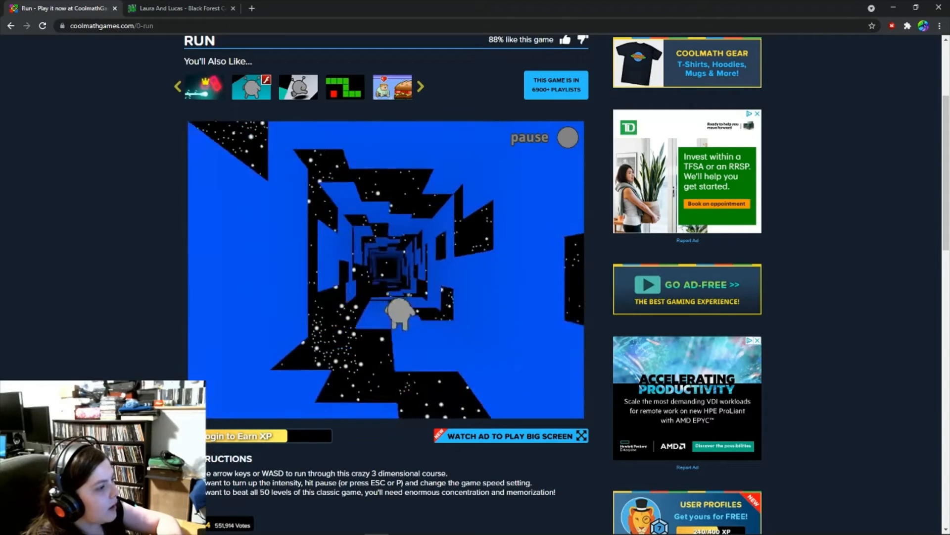
pyautogui.press('Left')
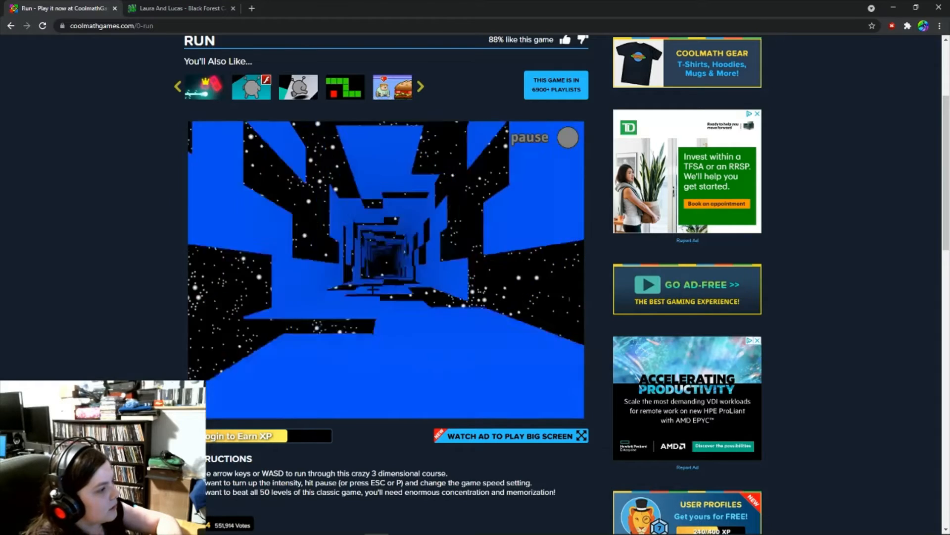
pyautogui.press('space')
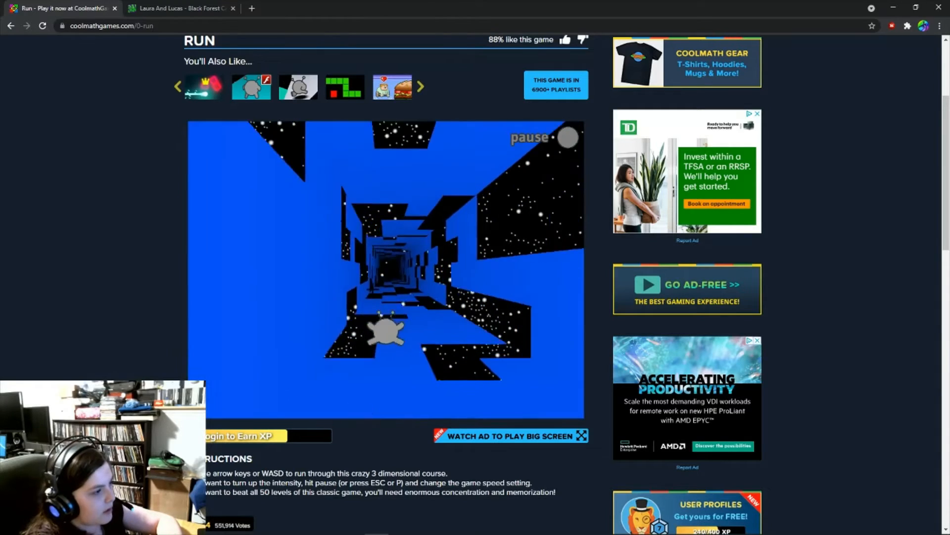
pyautogui.press('Left')
pyautogui.press('space')
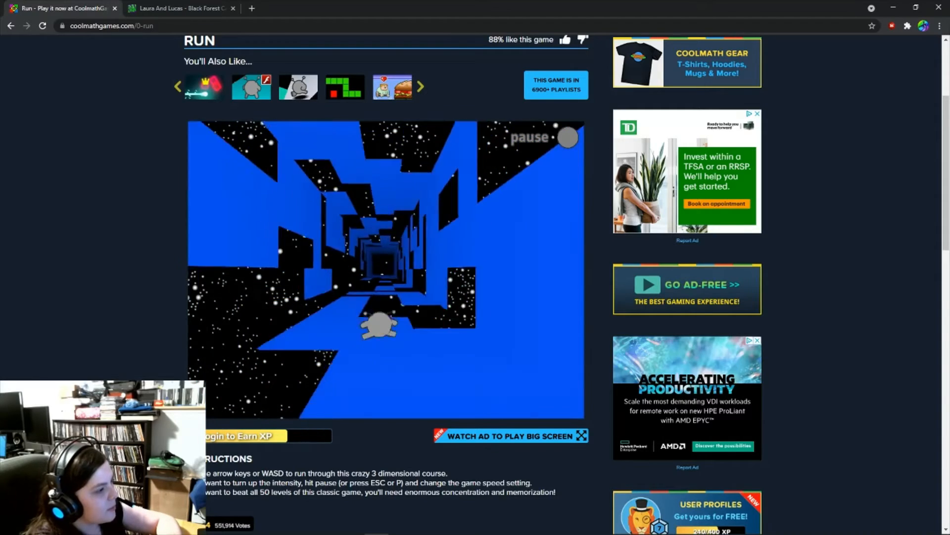
pyautogui.press('space')
pyautogui.press('space')
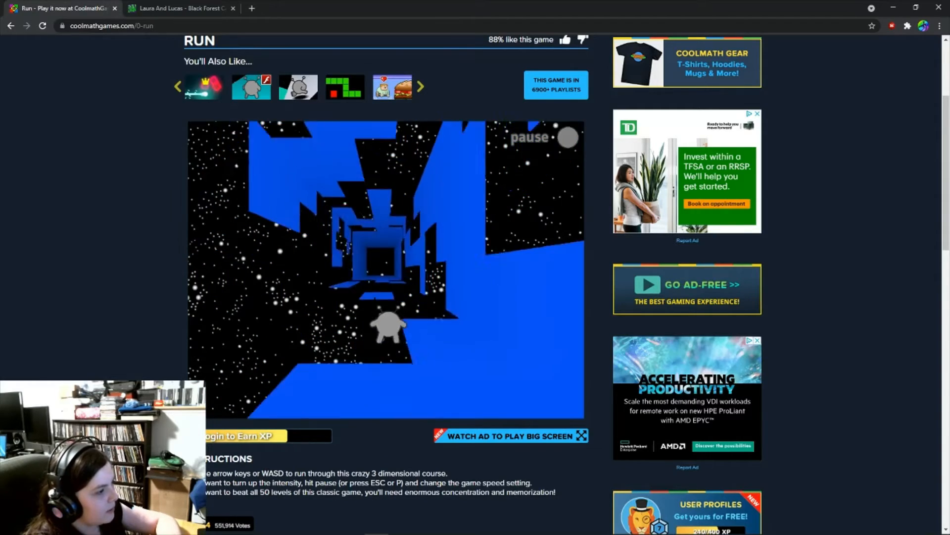
# Step: Keep the runner centered, climbing and rotating onto new walls past the gaps
pyautogui.press('Left')
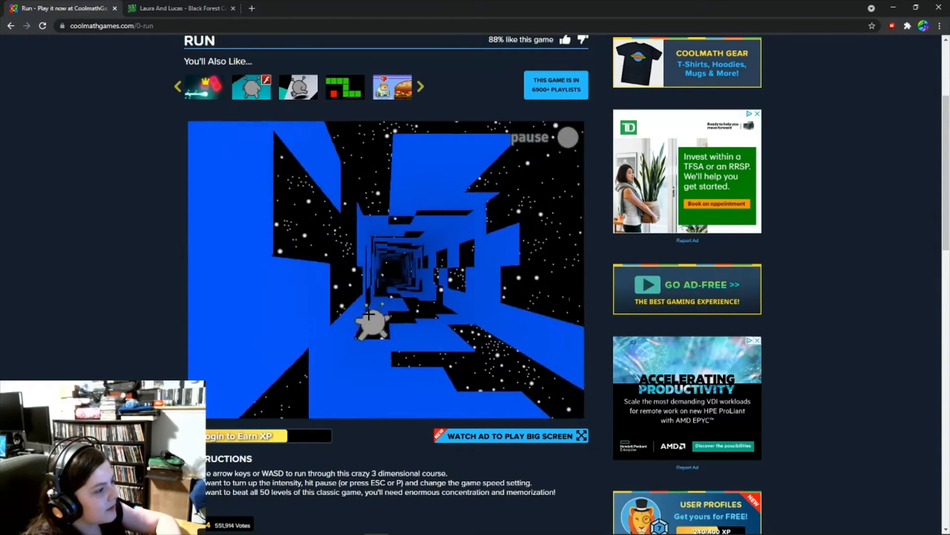
pyautogui.press('Right')
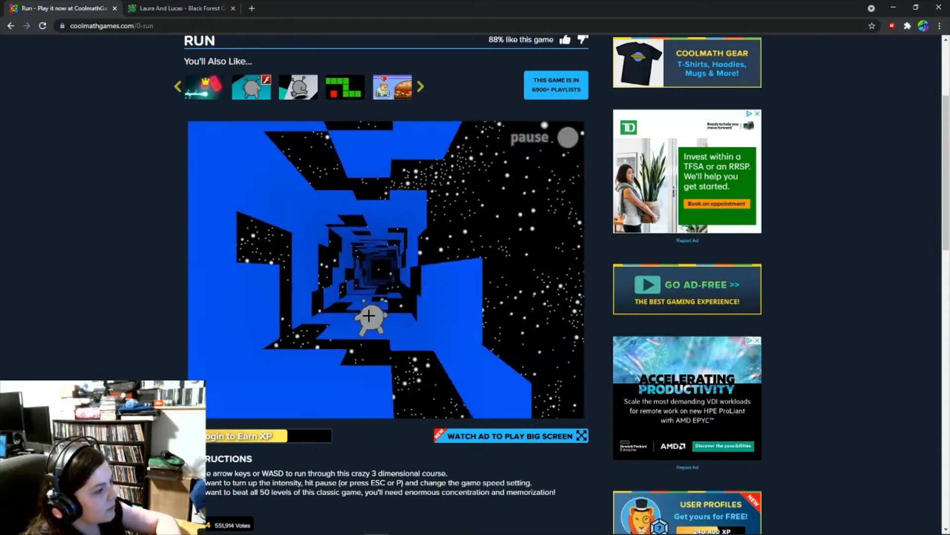
pyautogui.press('Left')
pyautogui.press('Right')
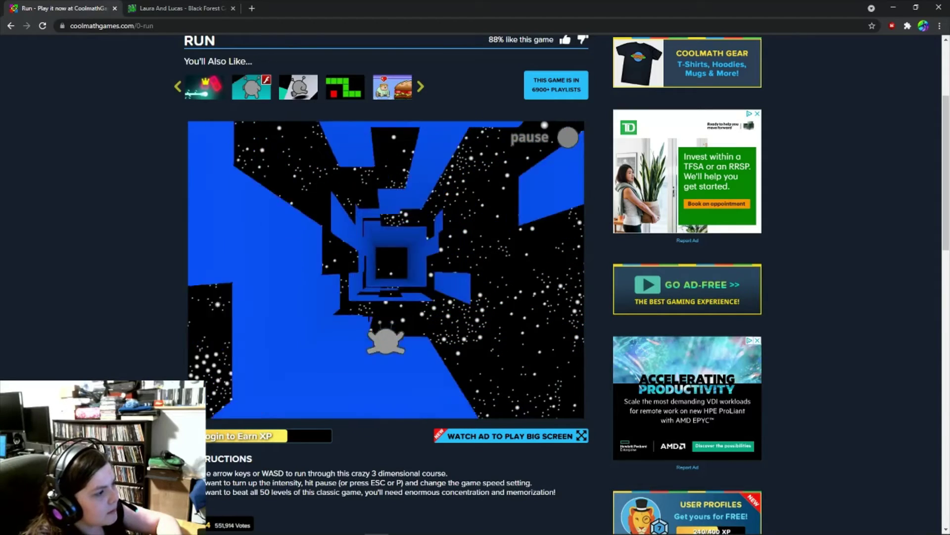
pyautogui.press('Left')
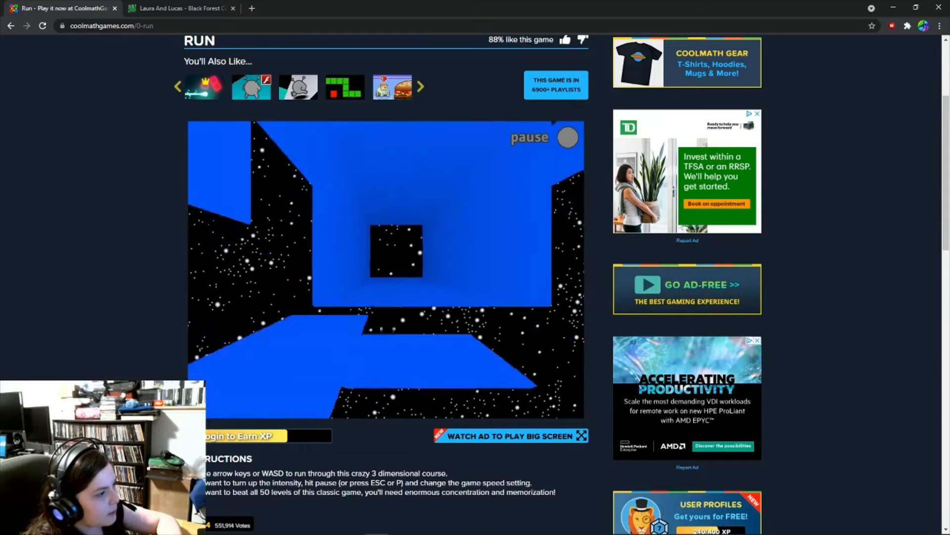
pyautogui.press('Left')
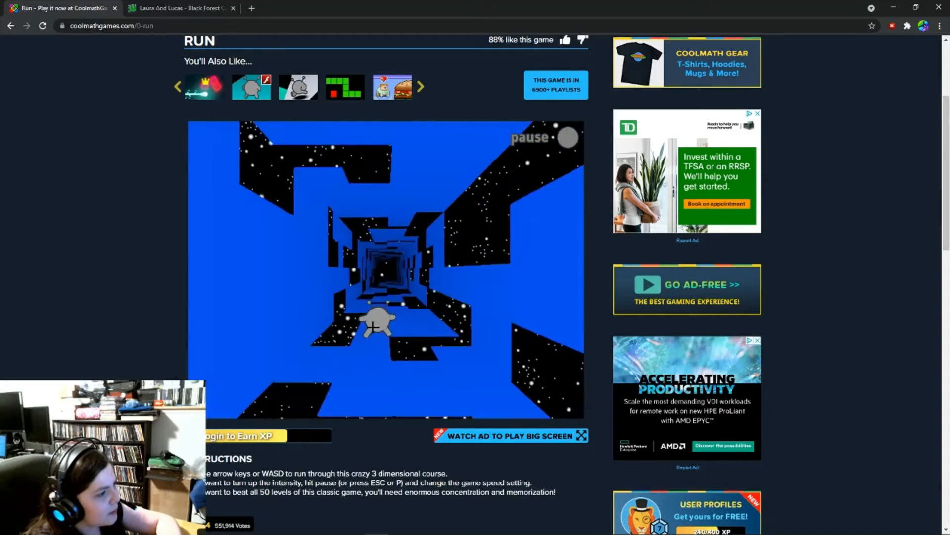
pyautogui.press('Up')
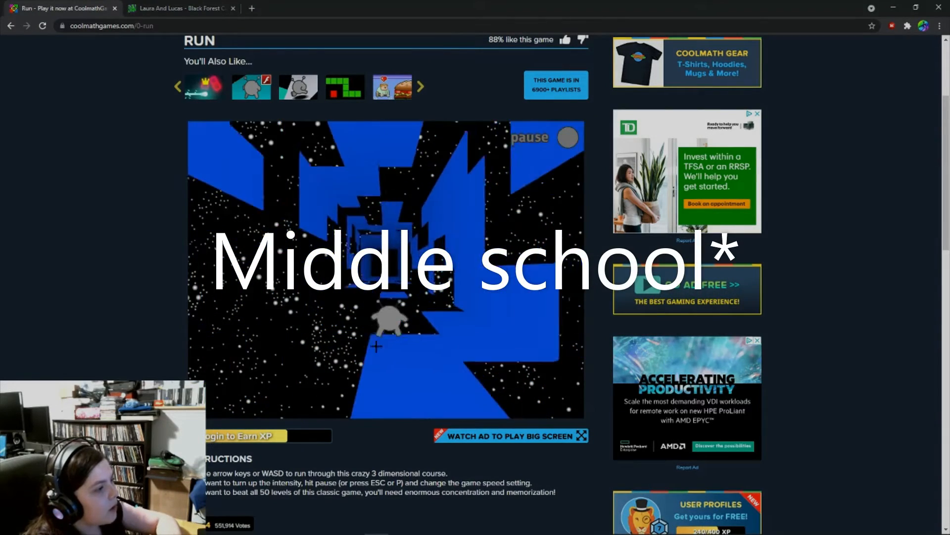
# Step: Jump three more gaps and switch the runner onto another wall
pyautogui.press('space')
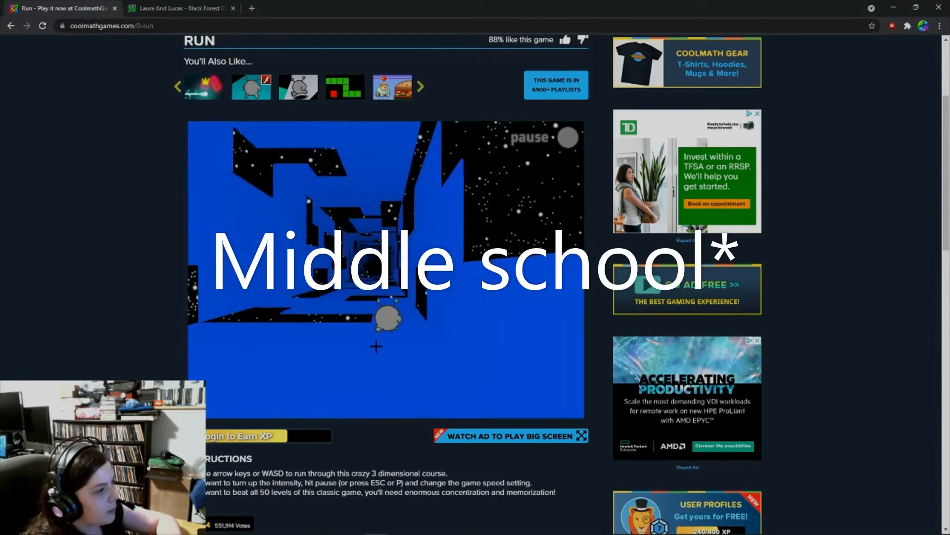
pyautogui.press('Left')
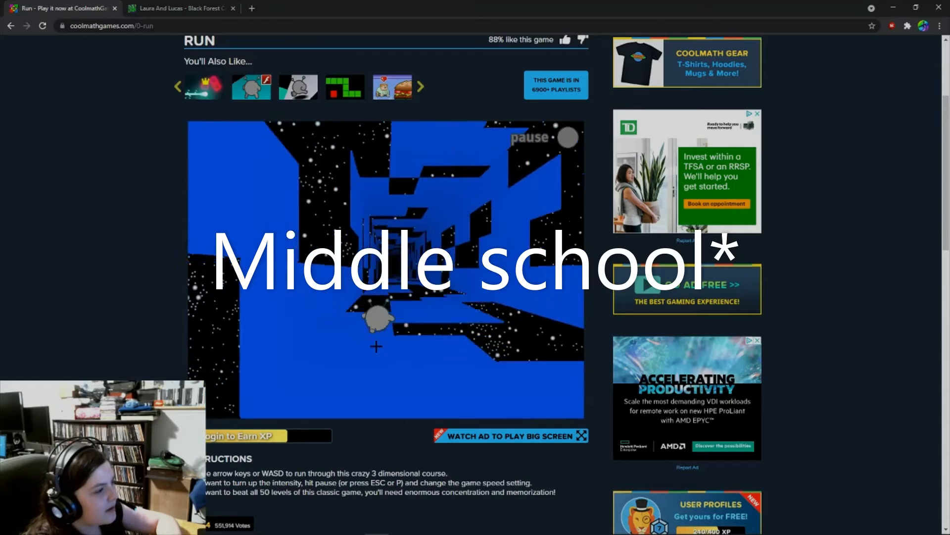
pyautogui.press('space')
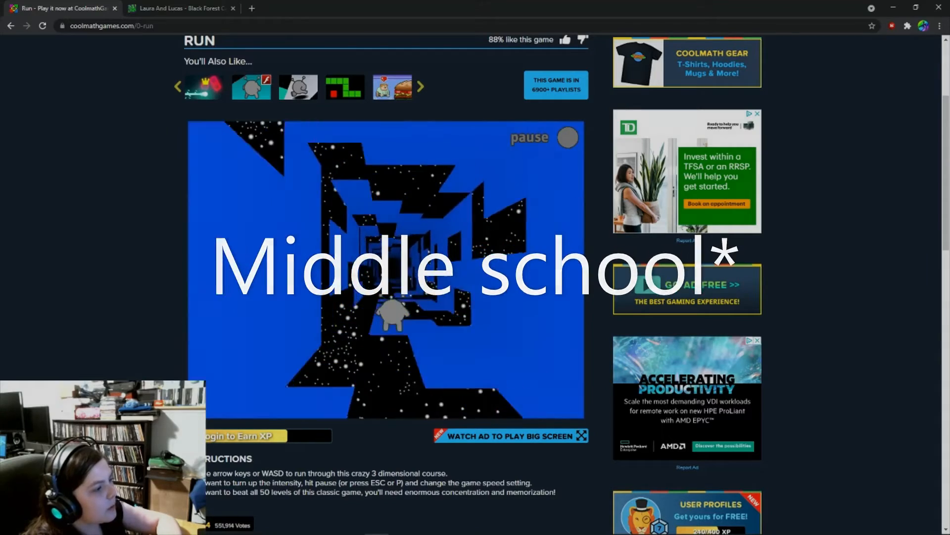
pyautogui.press('space')
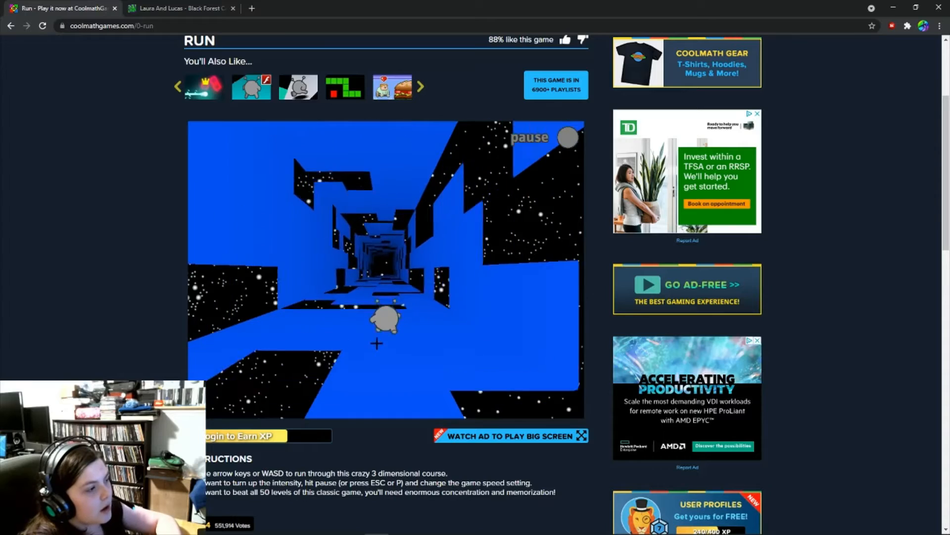
# Step: Jump the alien over missing floor tiles, steering to the tunnel center through a restart
pyautogui.press('space')
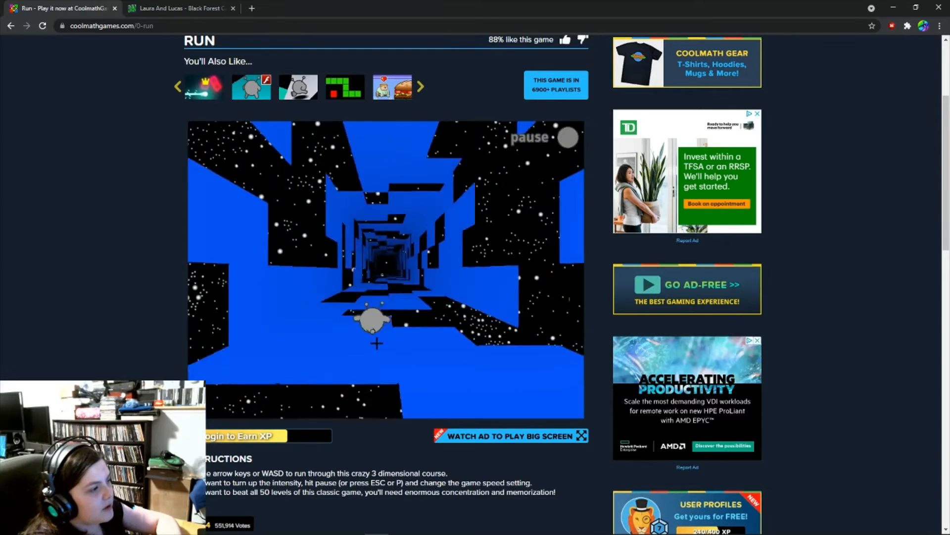
pyautogui.press('space')
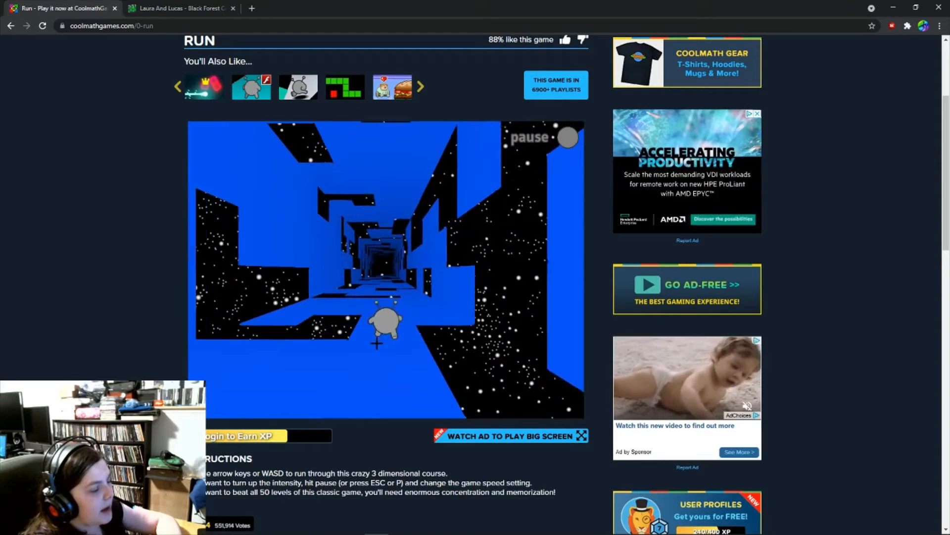
pyautogui.press('Left')
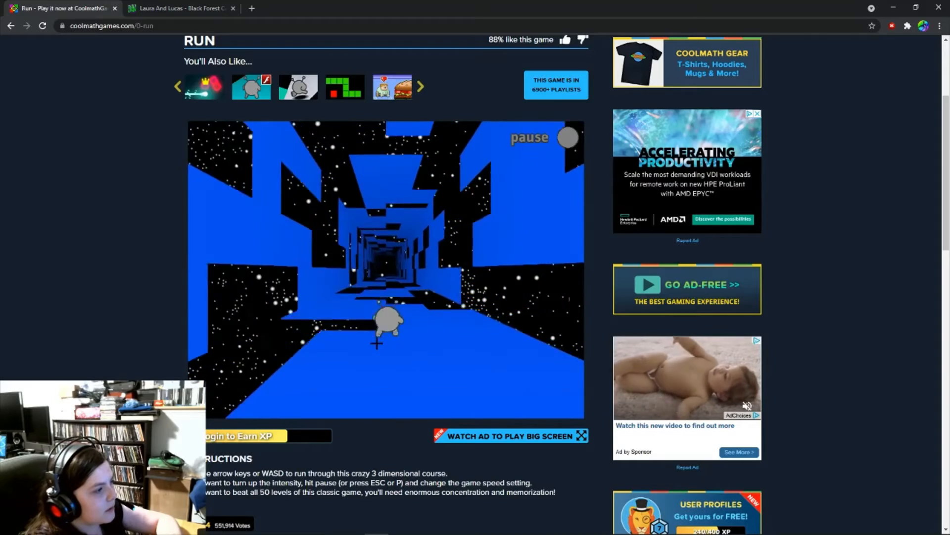
pyautogui.press('Left')
pyautogui.press('space')
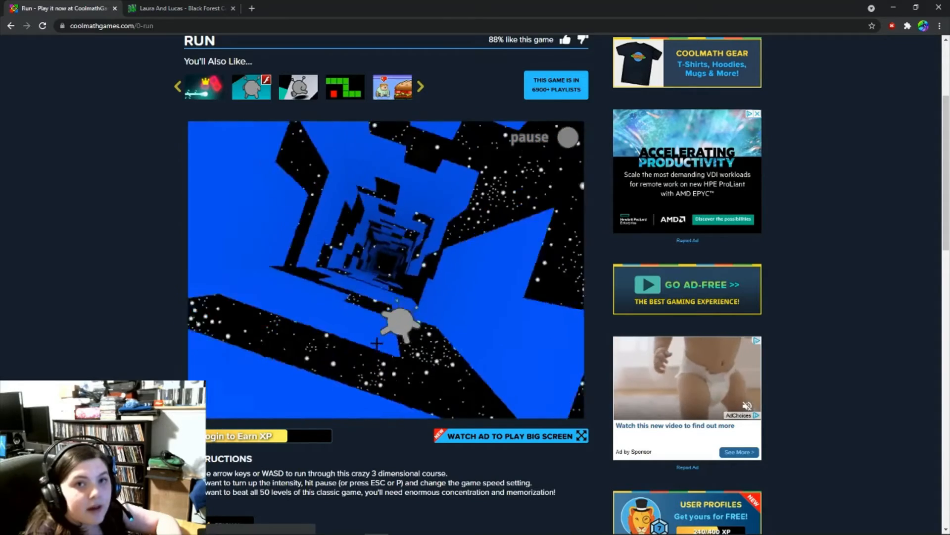
pyautogui.press('space')
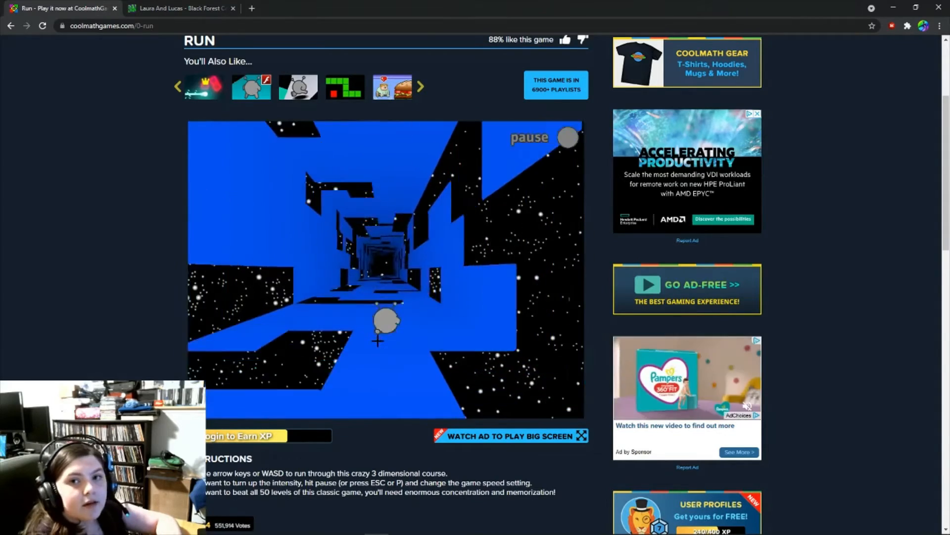
pyautogui.press('space')
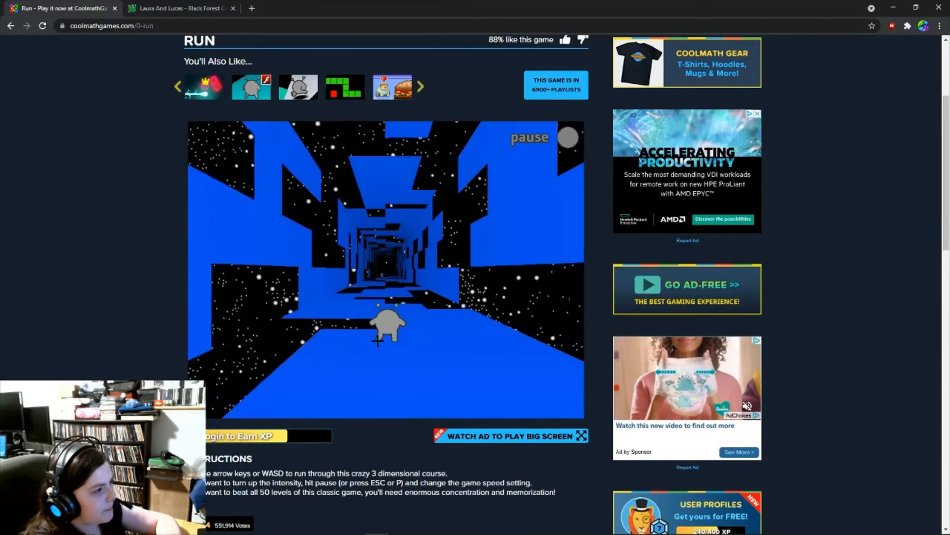
# Step: Run along the rotated tunnel and jump the remaining gaps to the level's square exit
pyautogui.press('Left')
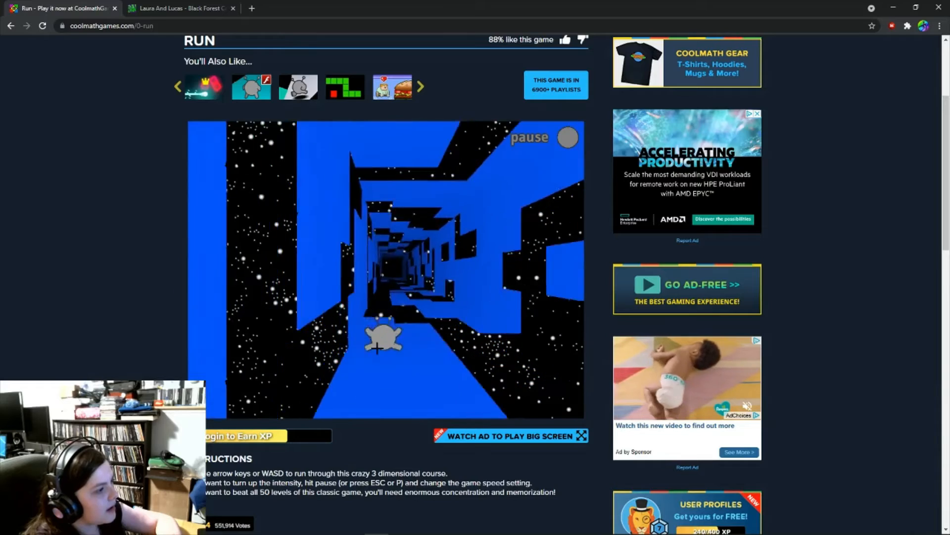
pyautogui.press('space')
pyautogui.press('Left')
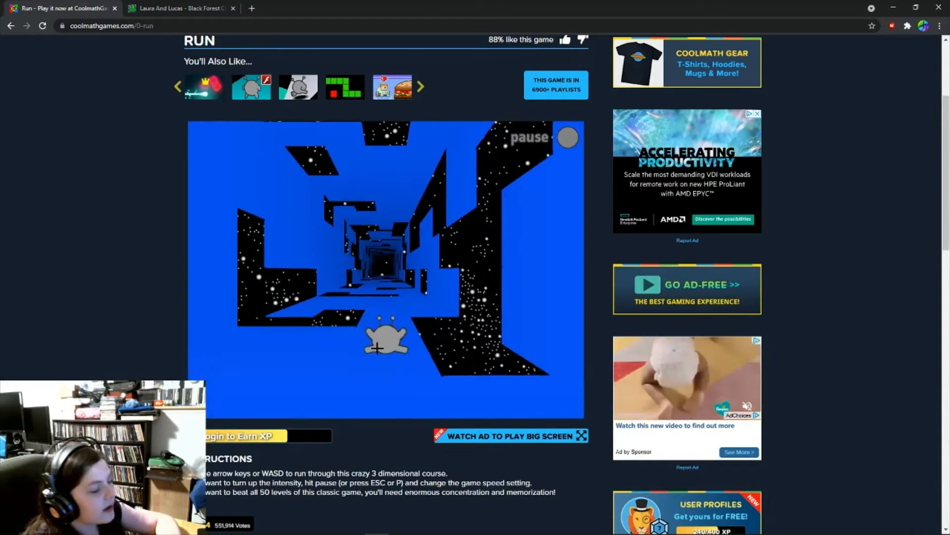
pyautogui.press('Left')
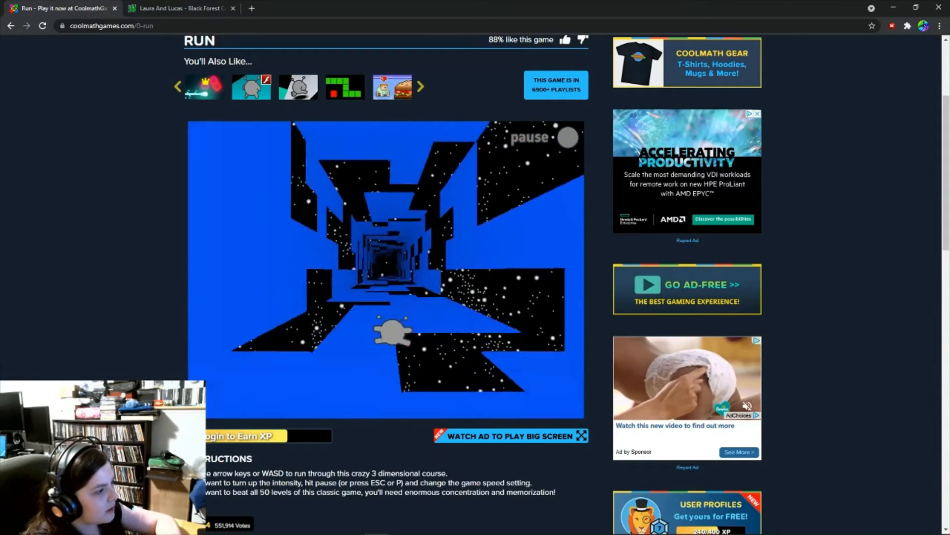
pyautogui.press('Up')
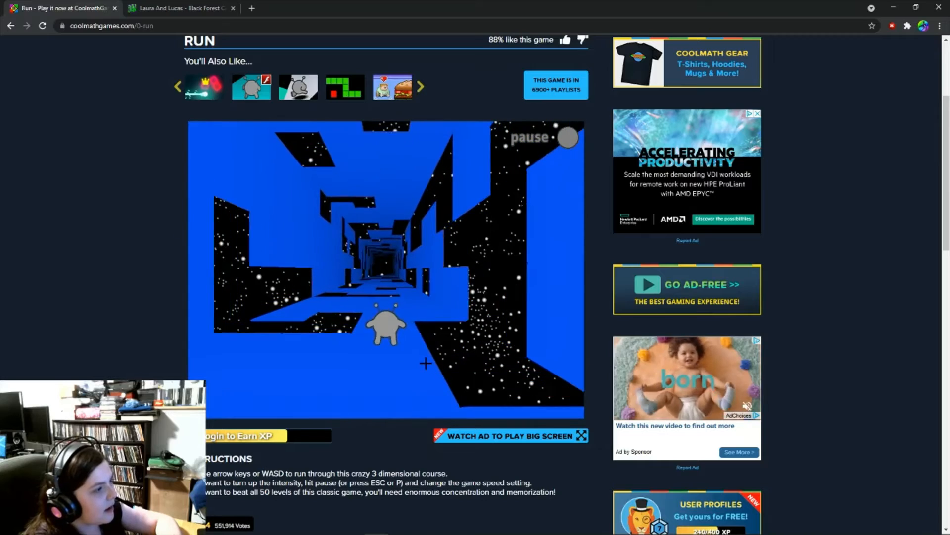
pyautogui.press('space')
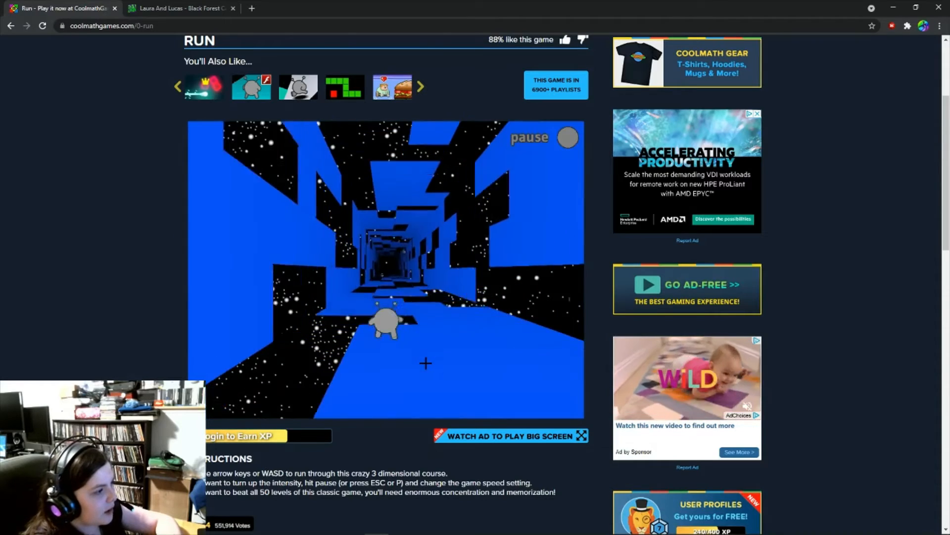
pyautogui.press('space')
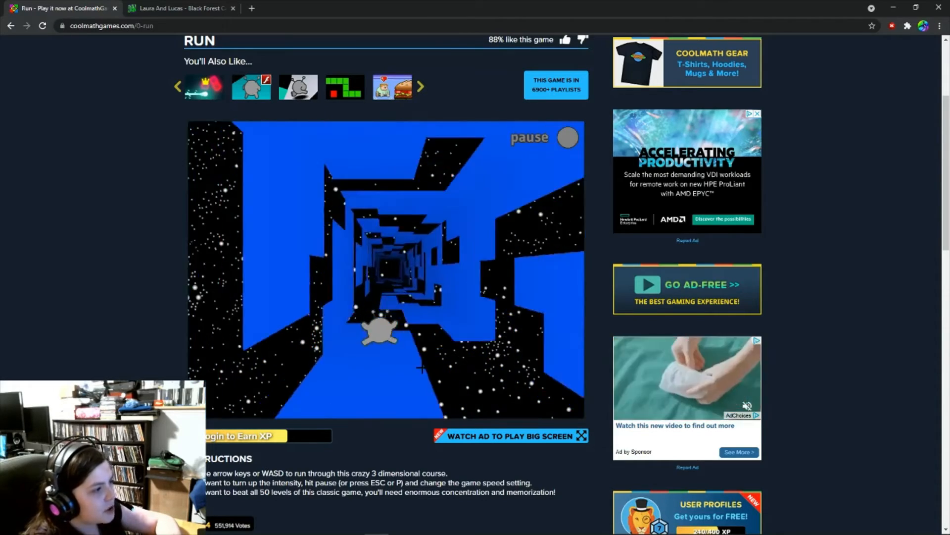
pyautogui.press('space')
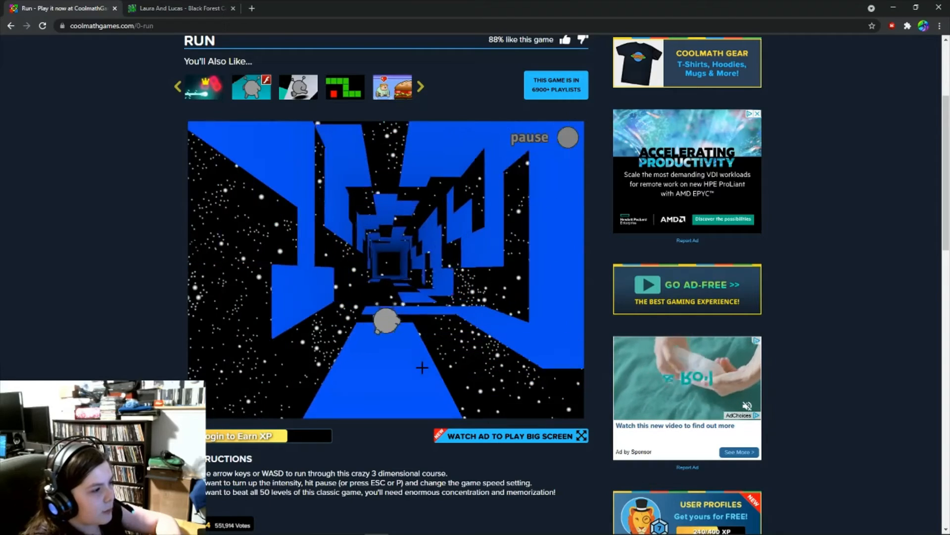
pyautogui.press('space')
pyautogui.press('space')
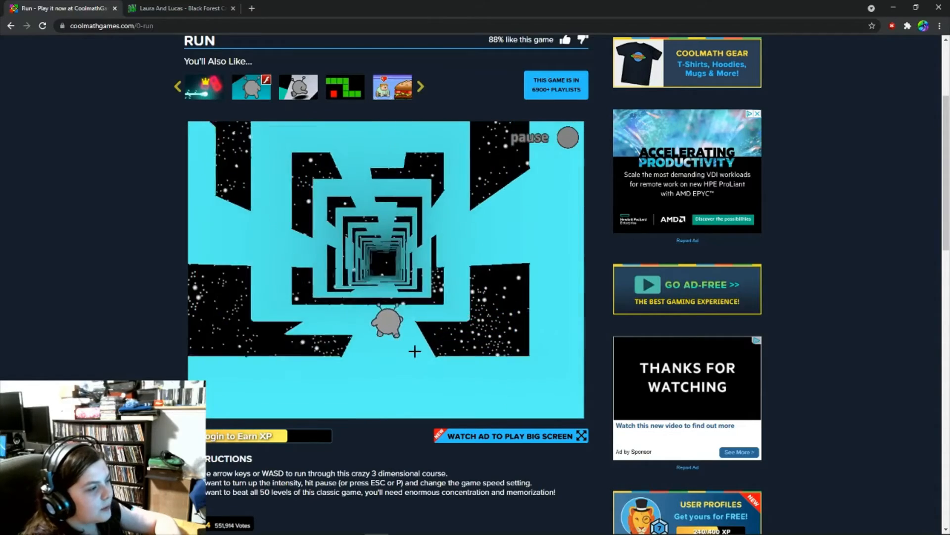
# Step: Jump the alien over a string of gaps in the light-blue tunnel floor
pyautogui.press('space')
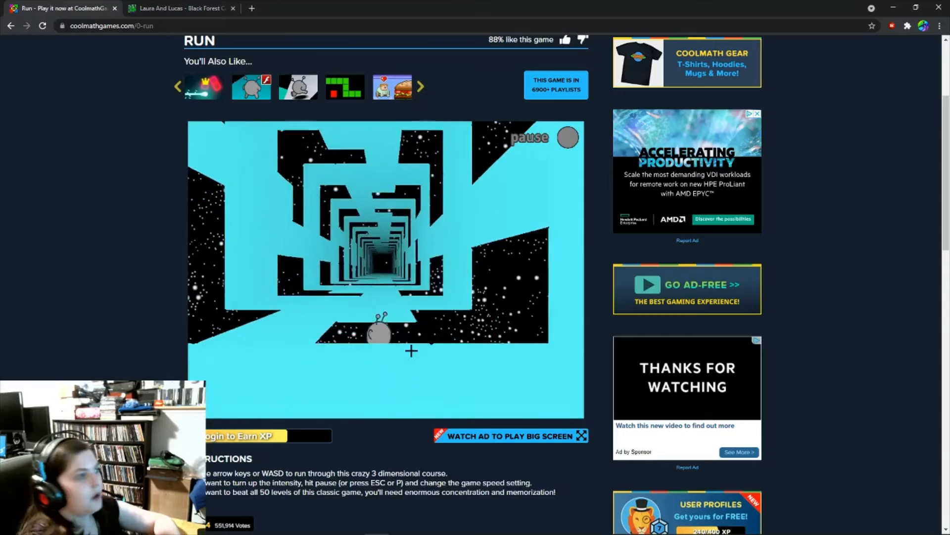
pyautogui.press('space')
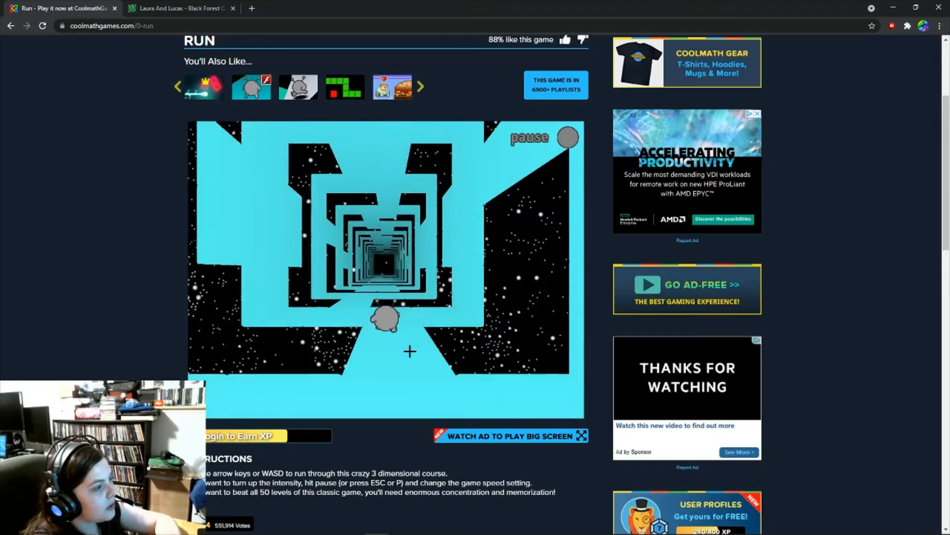
pyautogui.press('space')
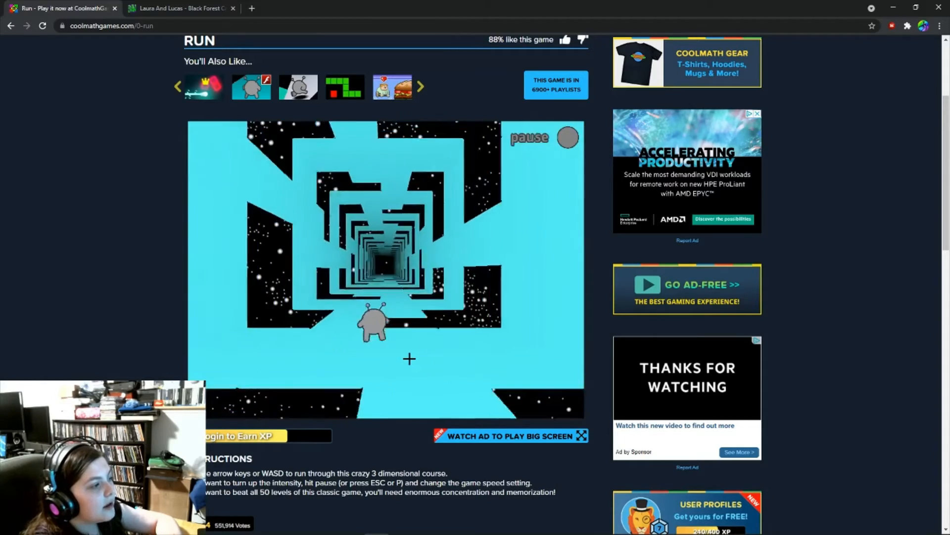
pyautogui.press('space')
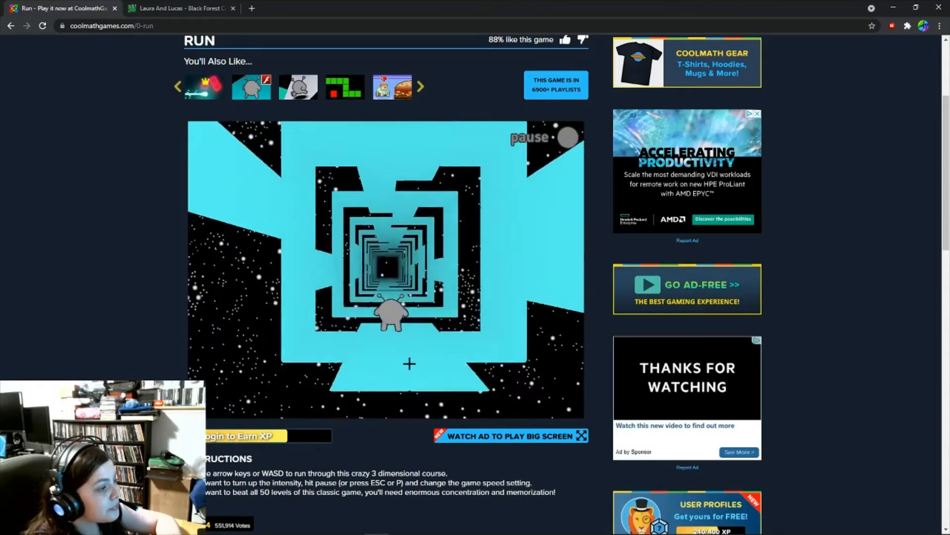
pyautogui.scroll(-1, 410, 364)
pyautogui.scroll(-1, 409, 363)
pyautogui.press('space')
pyautogui.scroll(1, 390, 277)
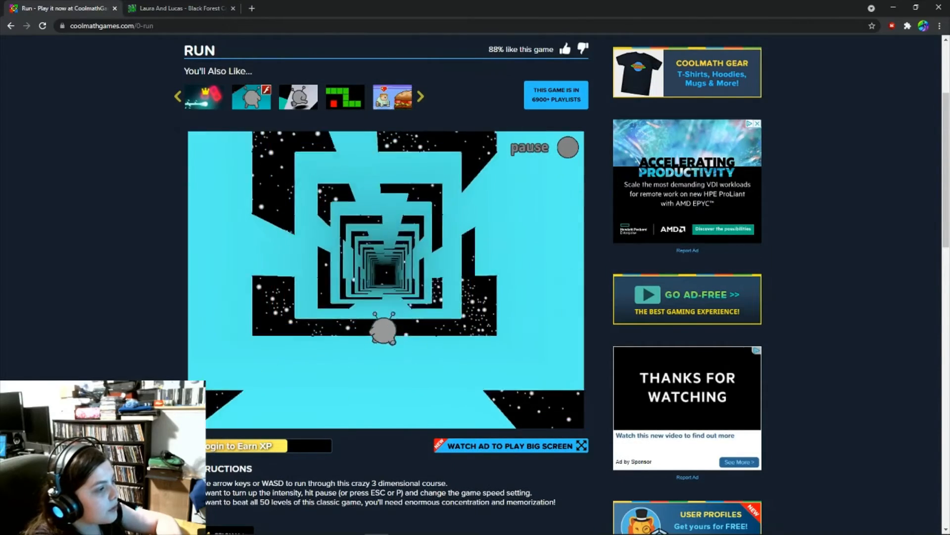
pyautogui.press('space')
pyautogui.press('space')
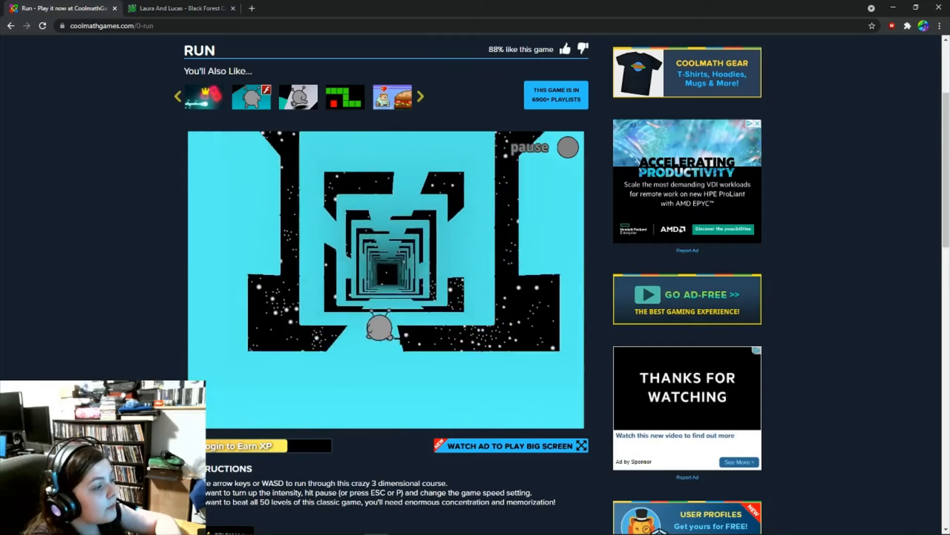
pyautogui.scroll(-1, 386, 260)
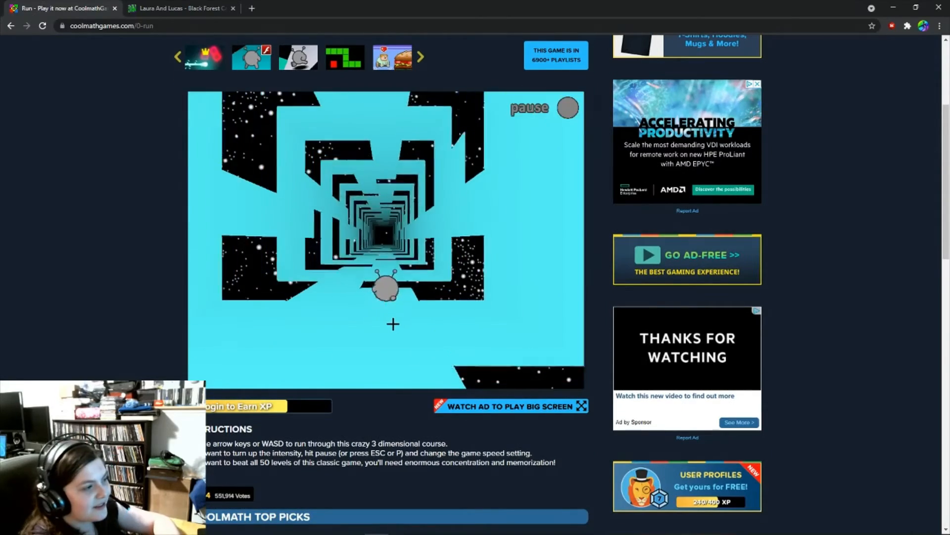
pyautogui.press('space')
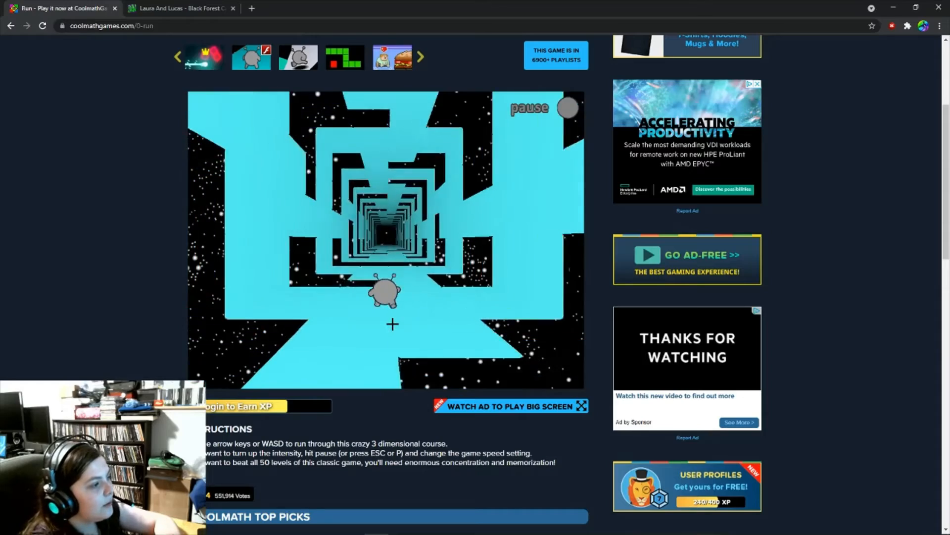
pyautogui.press('space')
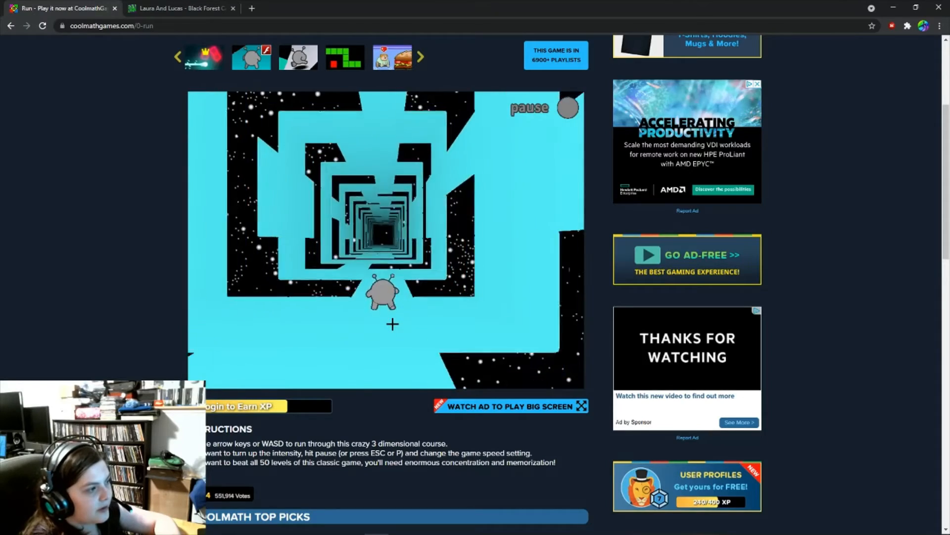
pyautogui.scroll(-1, 393, 324)
# Step: Clear more holes with repeated jumps and steer the runner back onto the floor path
pyautogui.press('space')
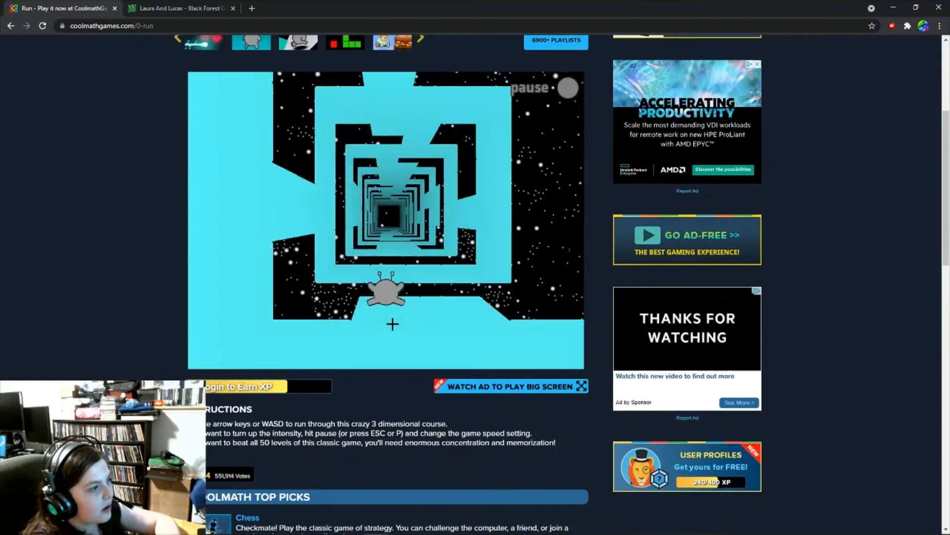
pyautogui.scroll(-1, 393, 324)
pyautogui.press('space')
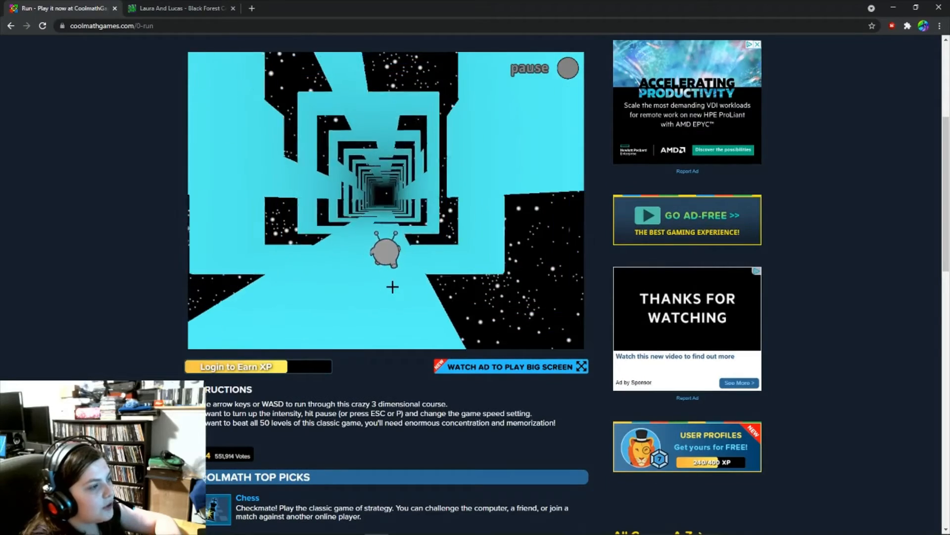
pyautogui.press('space')
pyautogui.press('space')
pyautogui.press('space')
pyautogui.scroll(-1, 395, 282)
pyautogui.scroll(-1, 395, 282)
pyautogui.press('space')
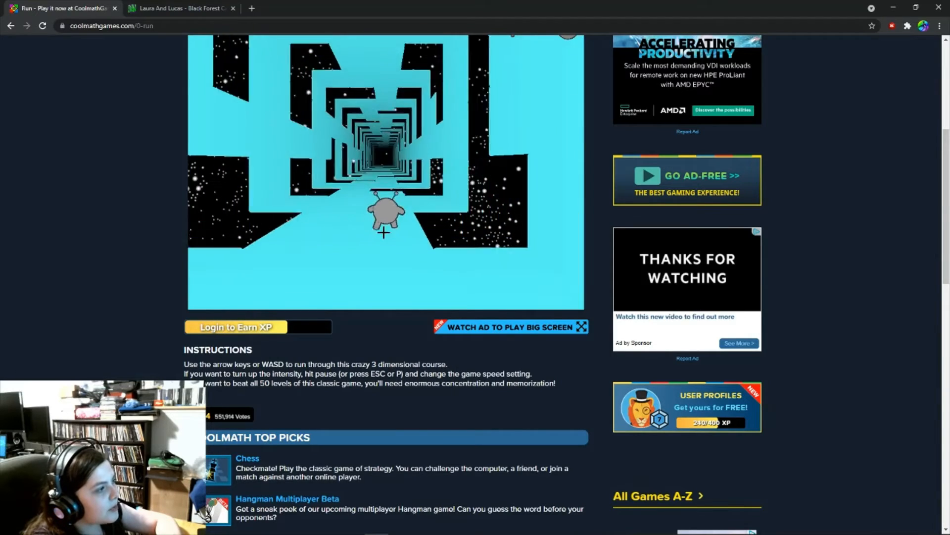
pyautogui.press('space')
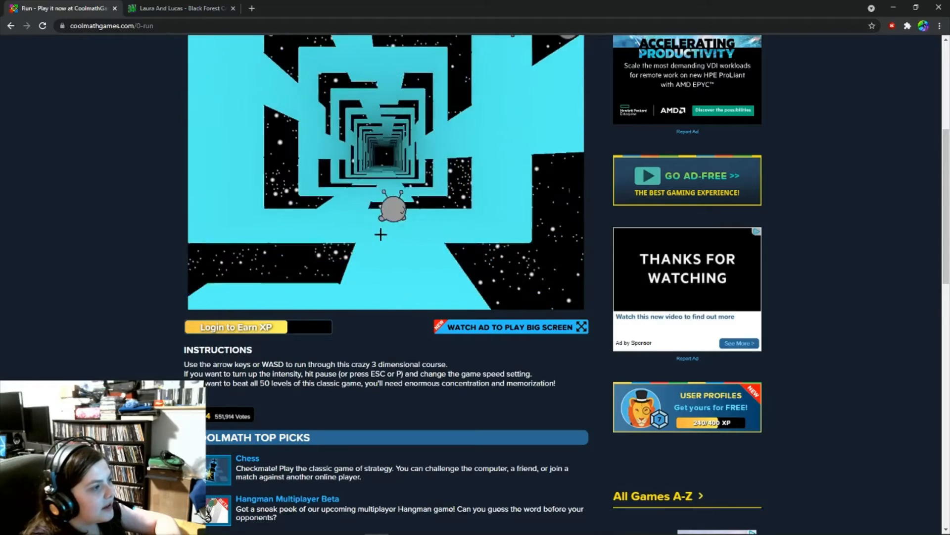
pyautogui.press('Left')
pyautogui.press('space')
pyautogui.press('space')
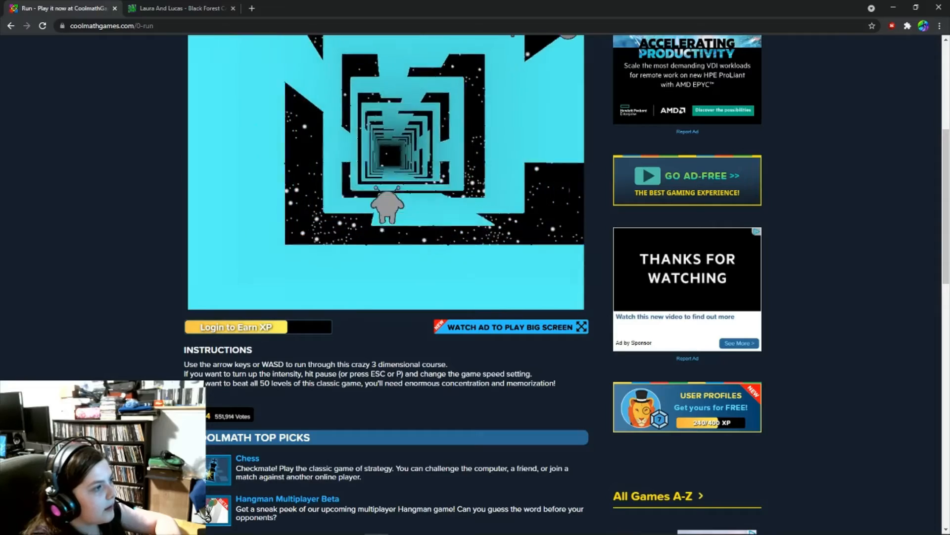
pyautogui.scroll(-1, 380, 236)
pyautogui.scroll(-1, 381, 237)
pyautogui.press('space')
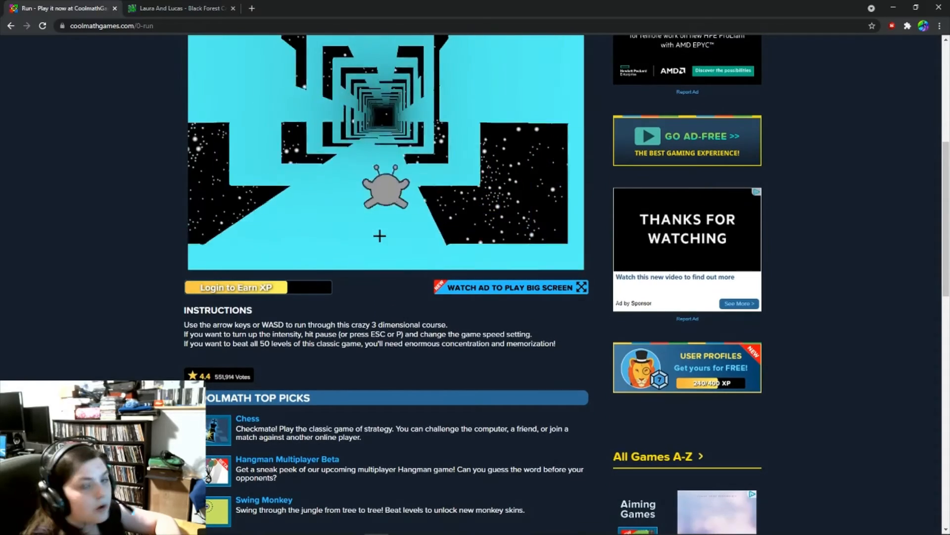
# Step: Move the runner onto a side wall and jump the gaps along it
pyautogui.press('Right')
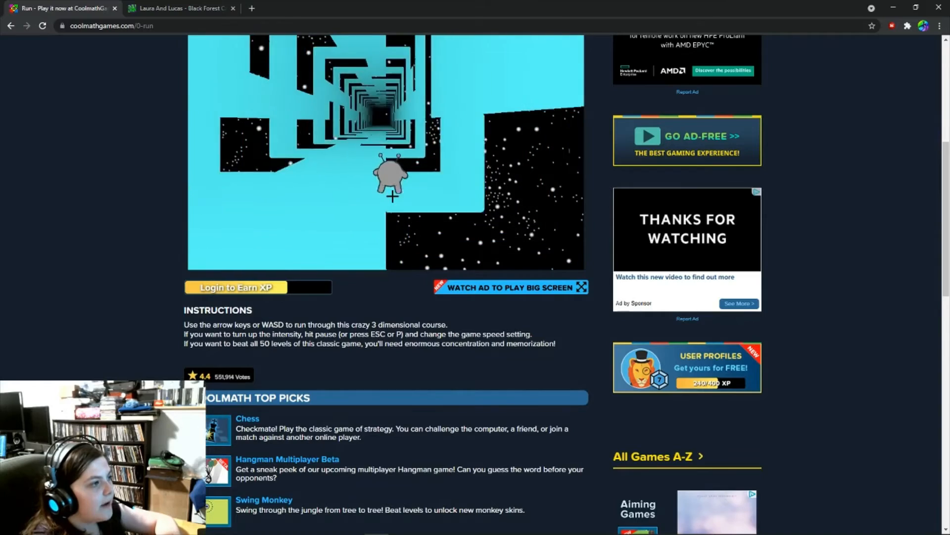
pyautogui.press('Left')
pyautogui.press('space')
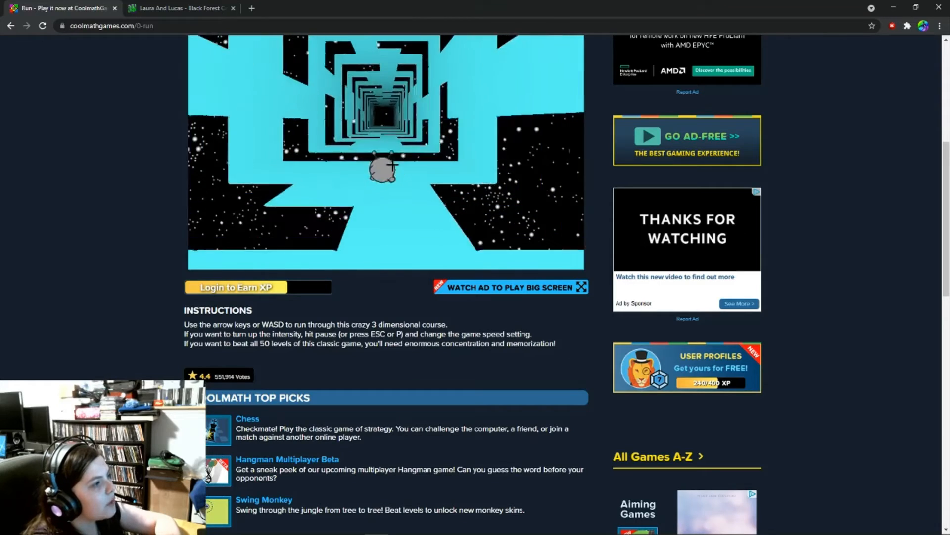
pyautogui.press('space')
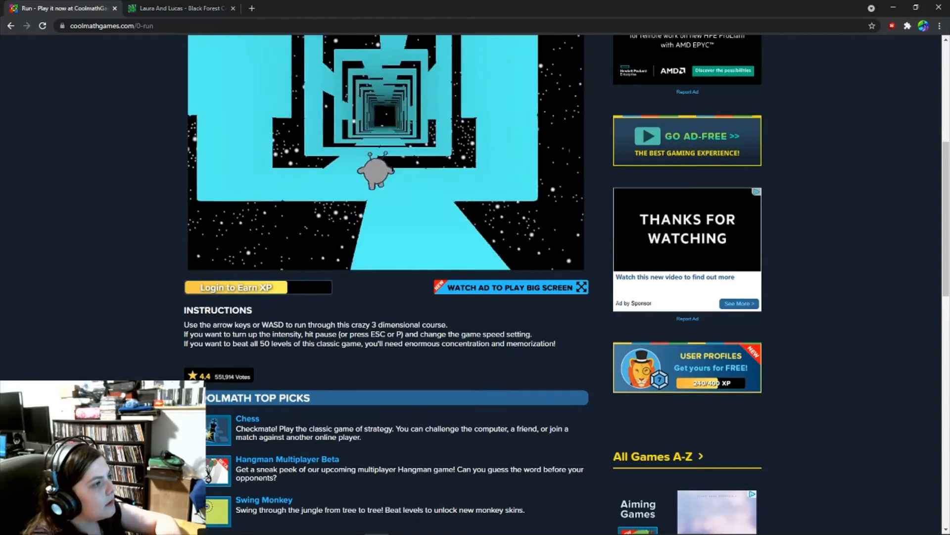
pyautogui.scroll(-1, 390, 168)
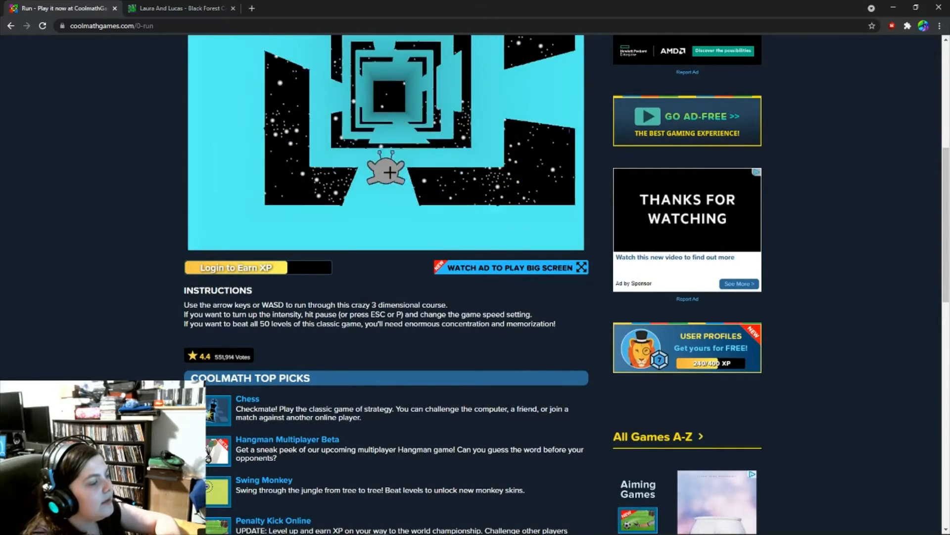
# Step: Steer the runner onto the left wall to clear the tunnel and reach level 13
pyautogui.press('Left')
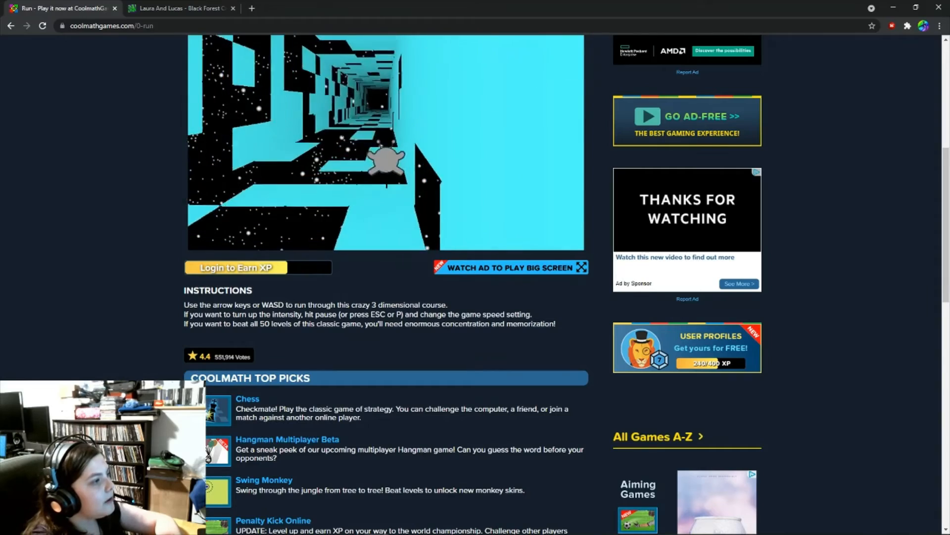
pyautogui.scroll(-1, 387, 180)
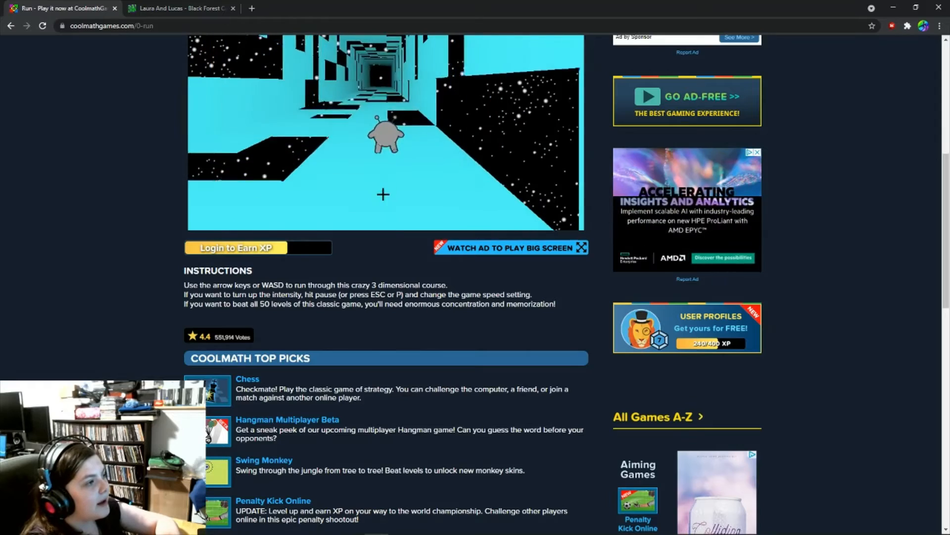
pyautogui.scroll(2, 386, 195)
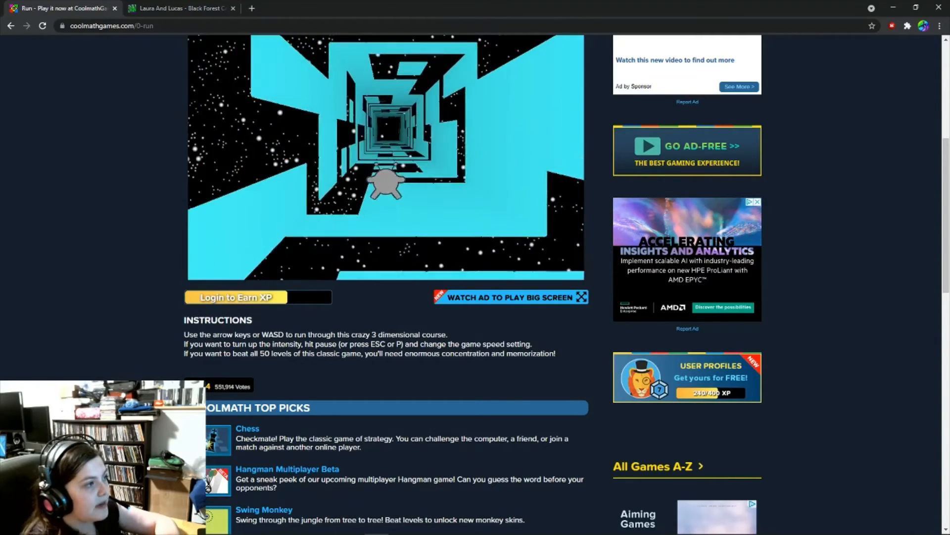
pyautogui.scroll(-1, 347, 209)
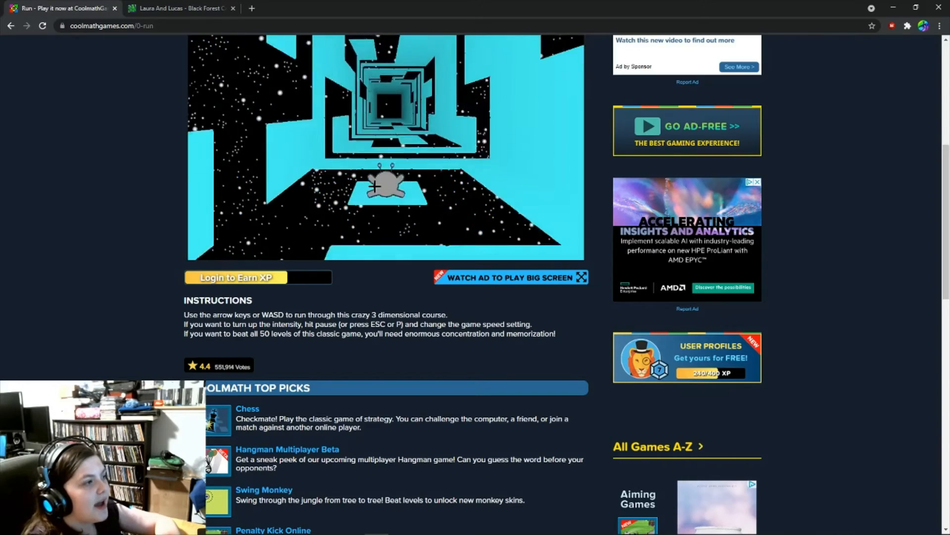
pyautogui.scroll(-1, 387, 149)
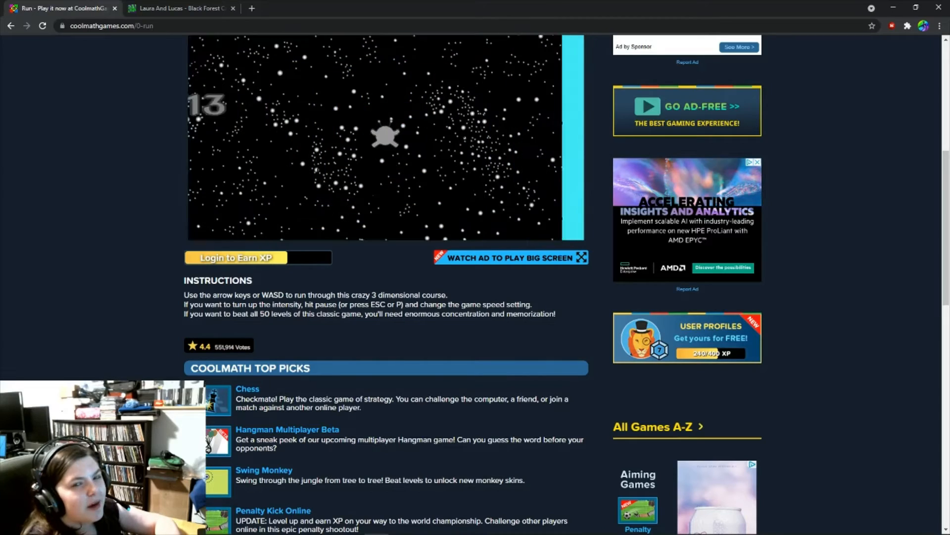
pyautogui.scroll(5, 423, 277)
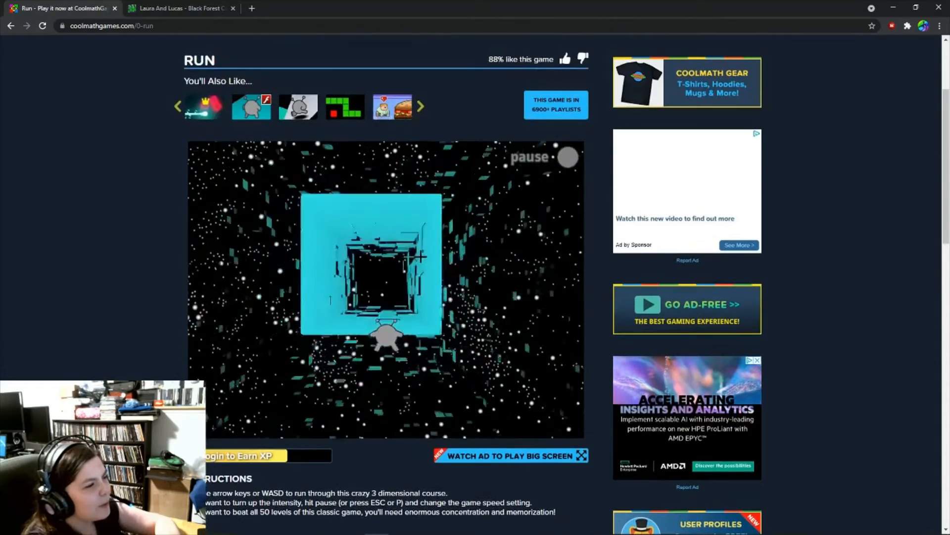
pyautogui.scroll(-1, 424, 277)
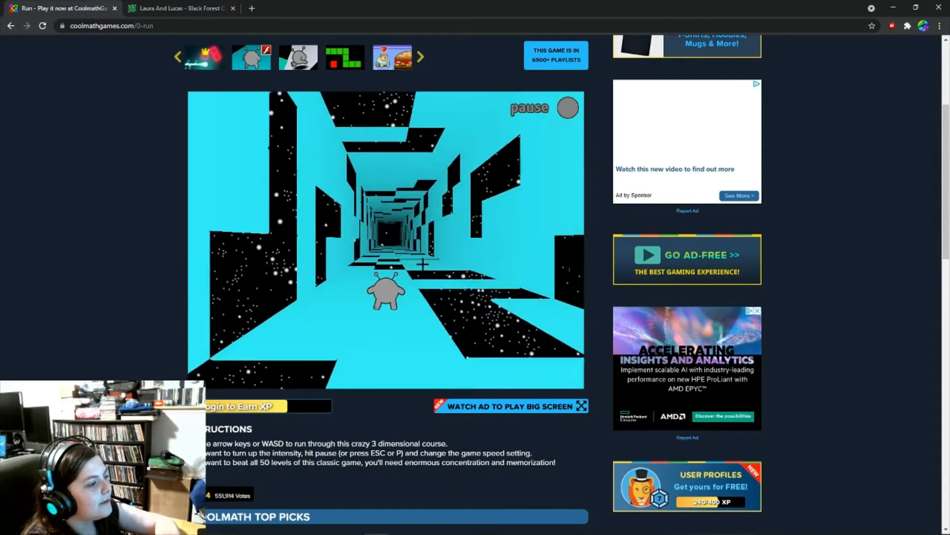
pyautogui.scroll(-1, 424, 262)
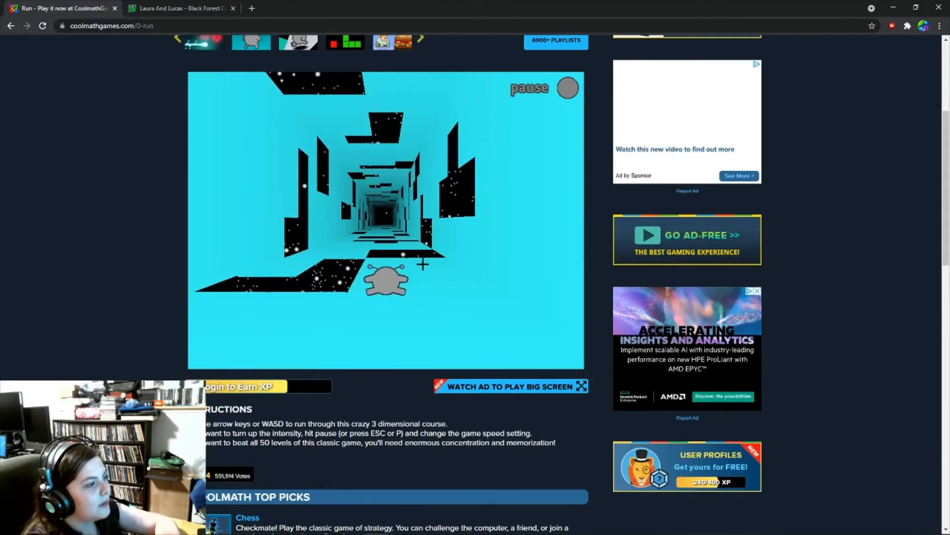
pyautogui.scroll(-1, 422, 265)
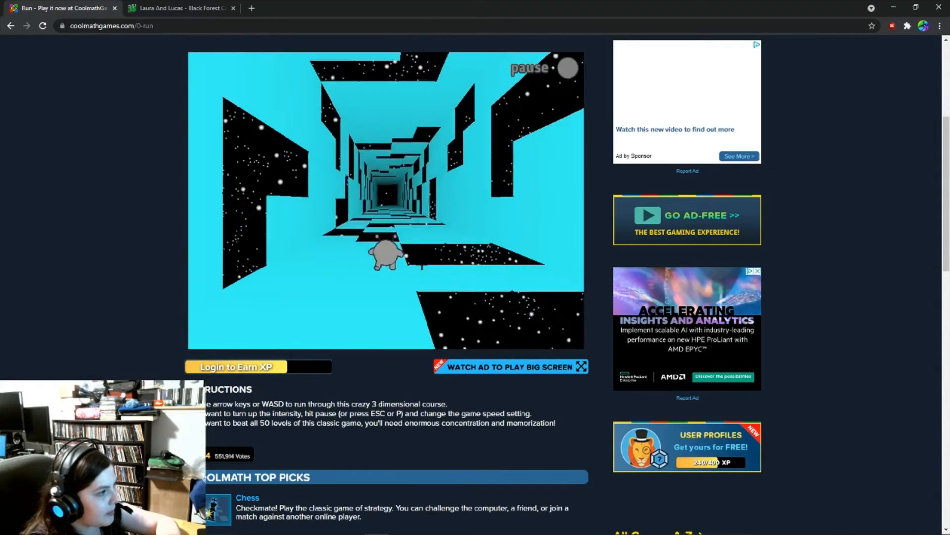
# Step: Jump the gaps and switch walls to run through the level 13 tunnel to its exit
pyautogui.press('space')
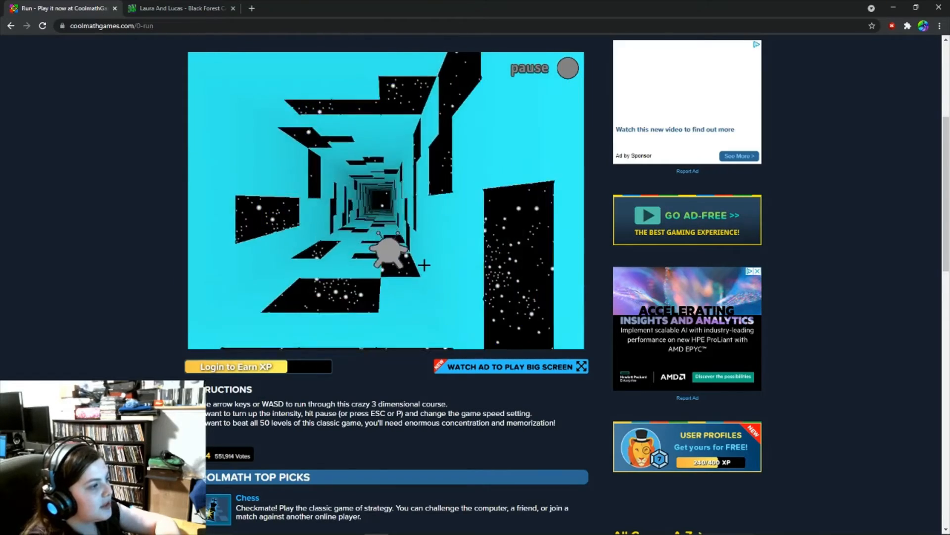
pyautogui.press('space')
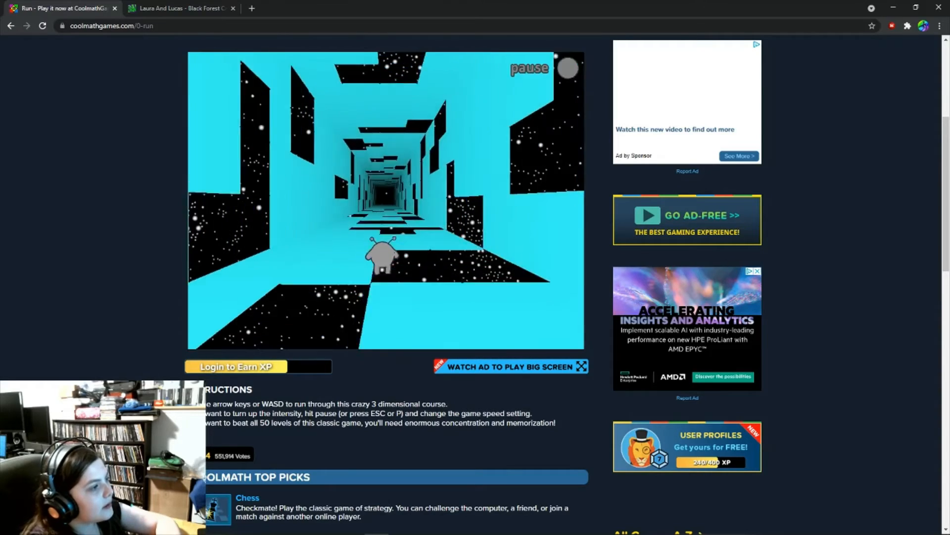
pyautogui.press('Left')
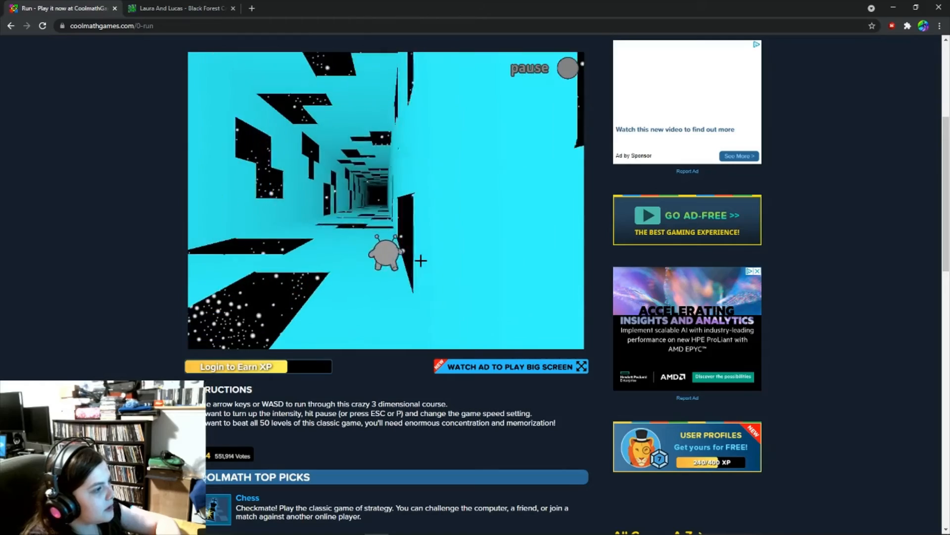
pyautogui.press('Left')
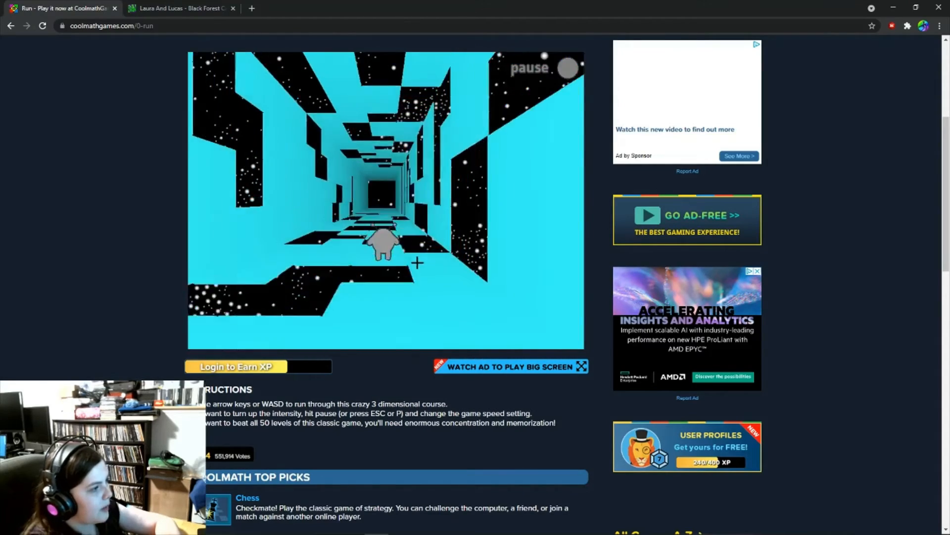
pyautogui.press('Right')
pyautogui.press('Left')
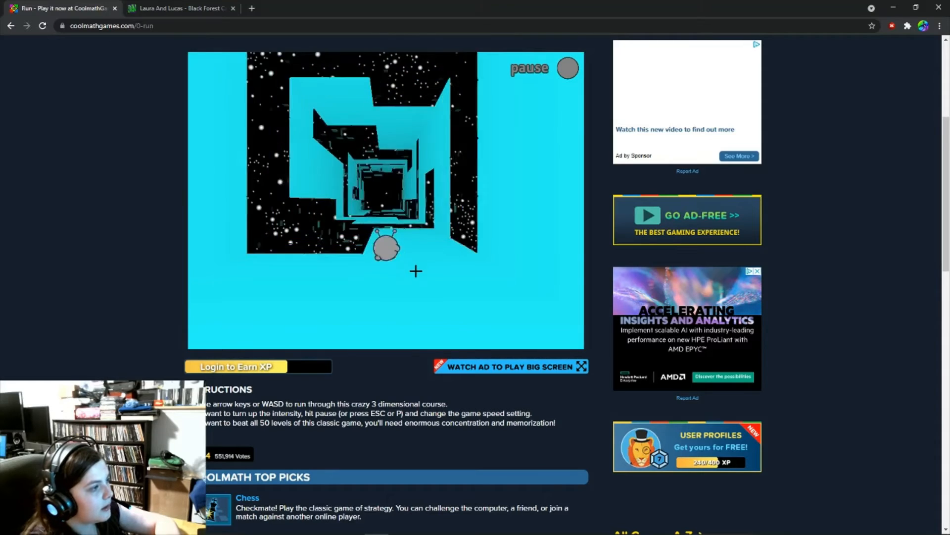
# Step: Swing onto the left wall and jump the first run of gaps in the tunnel
pyautogui.press('Left')
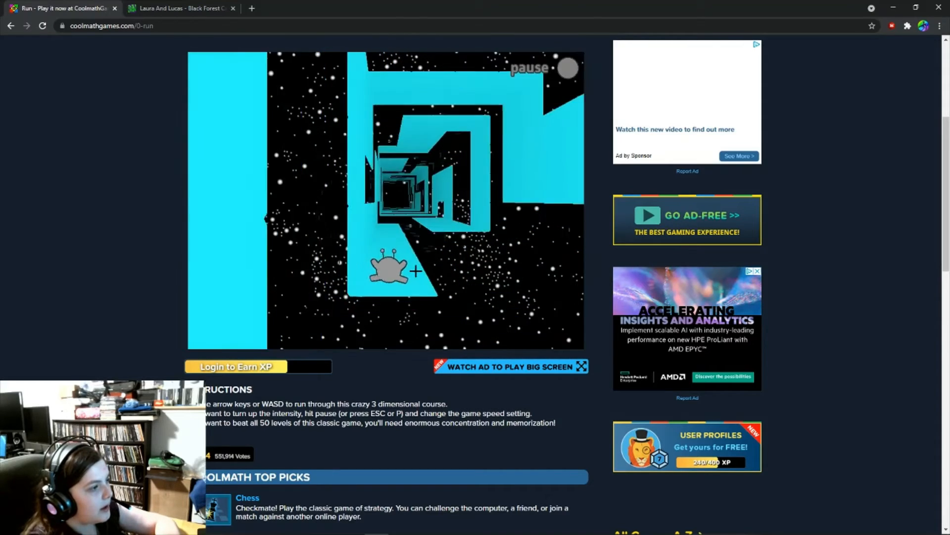
pyautogui.press('Left')
pyautogui.press('space')
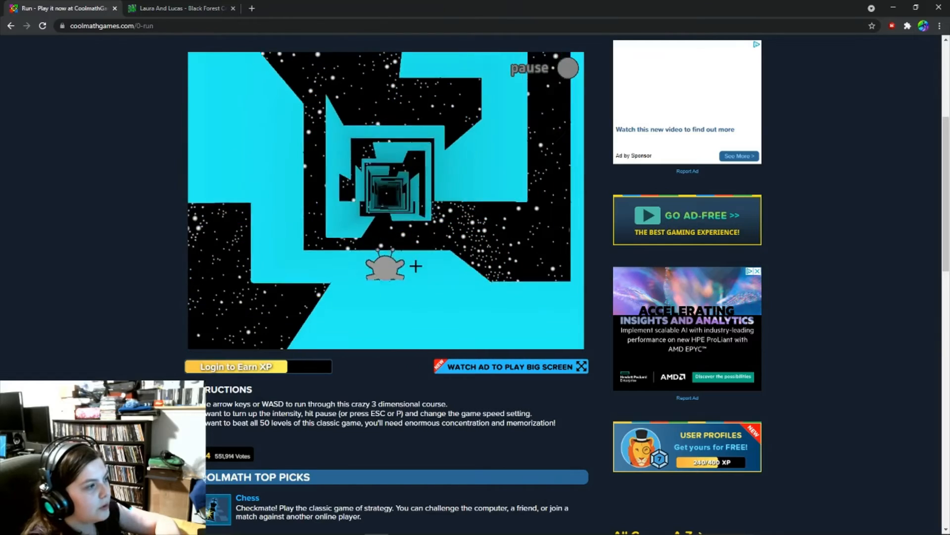
pyautogui.press('space')
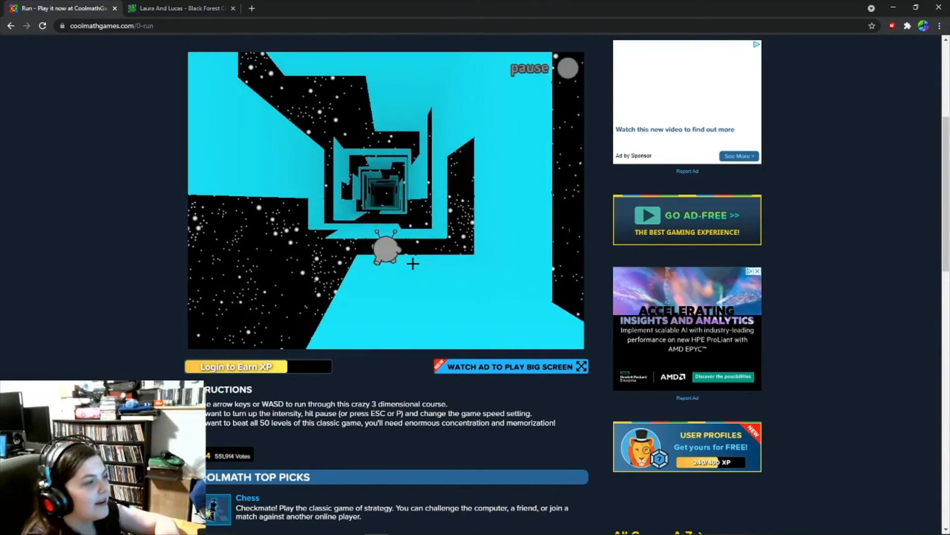
pyautogui.press('Left')
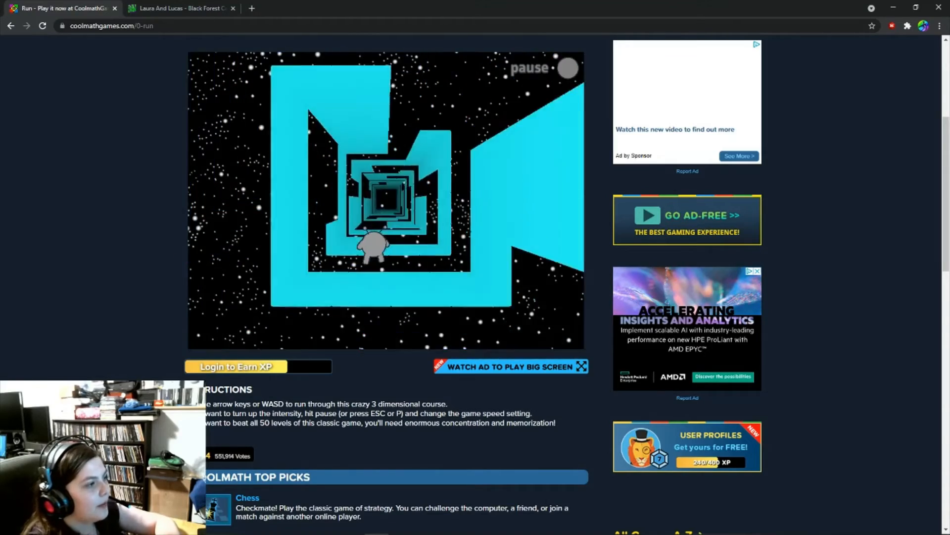
pyautogui.press('space')
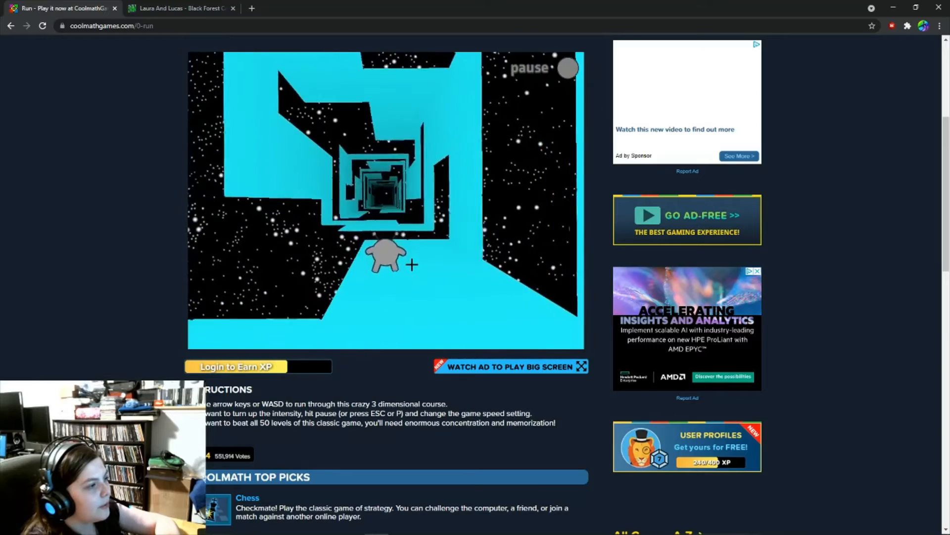
pyautogui.press('space')
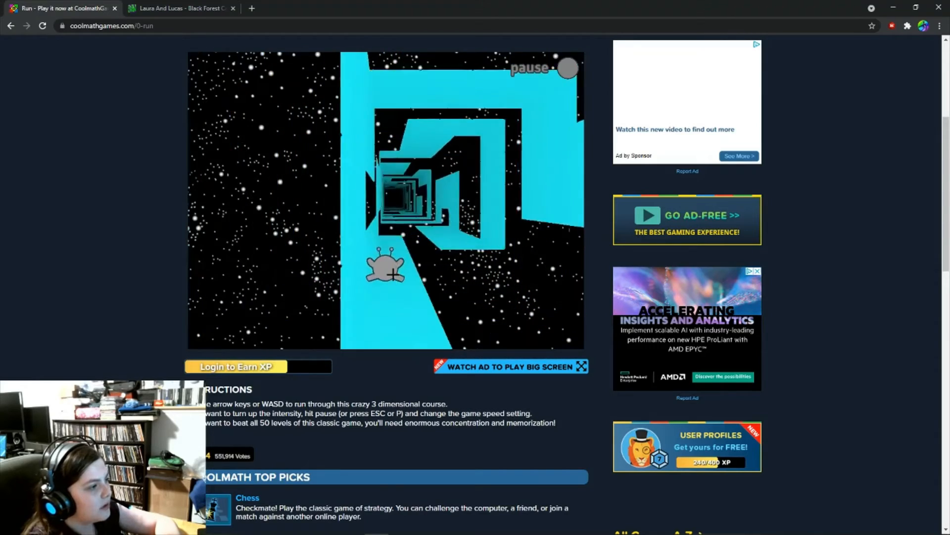
pyautogui.press('space')
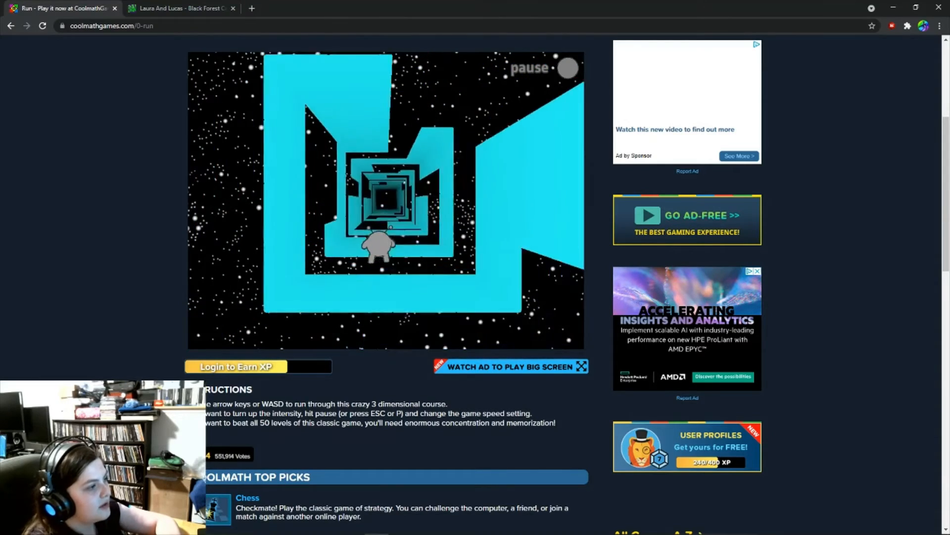
pyautogui.press('space')
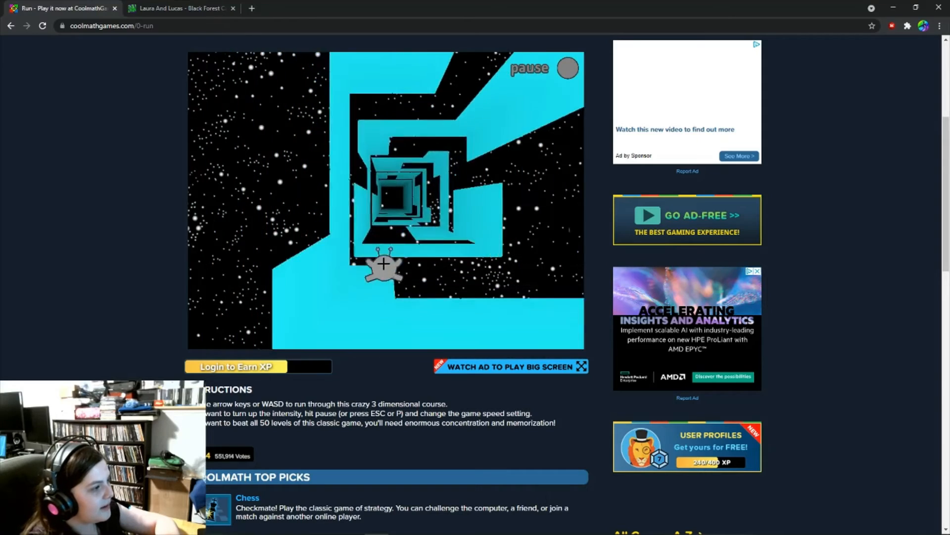
# Step: Keep jumping and rotating walls until the tunnel is cleared and Level 15 appears
pyautogui.press('space')
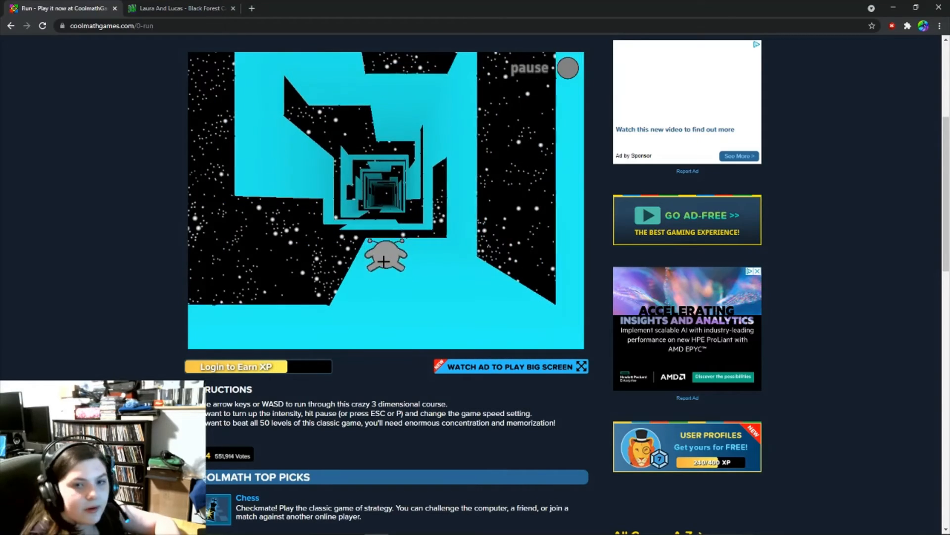
pyautogui.press('space')
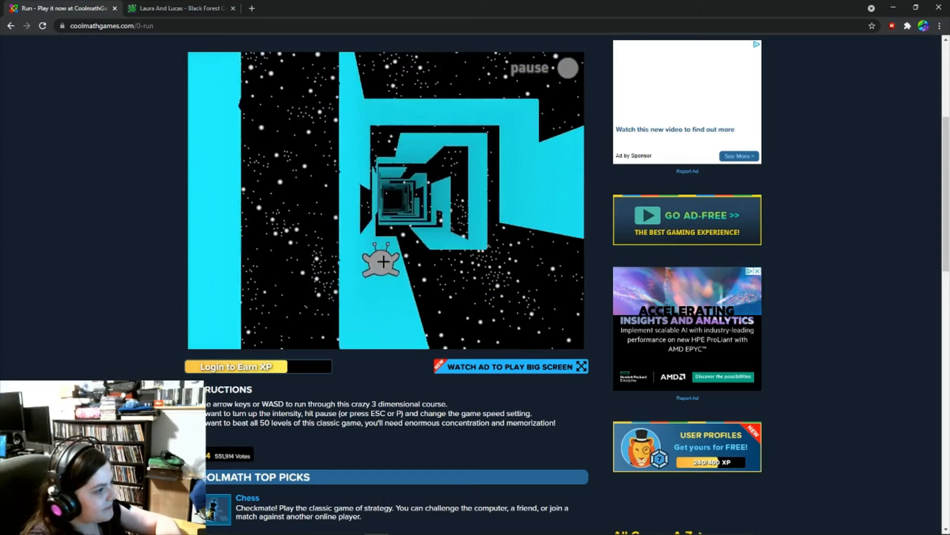
pyautogui.press('space')
pyautogui.press('space')
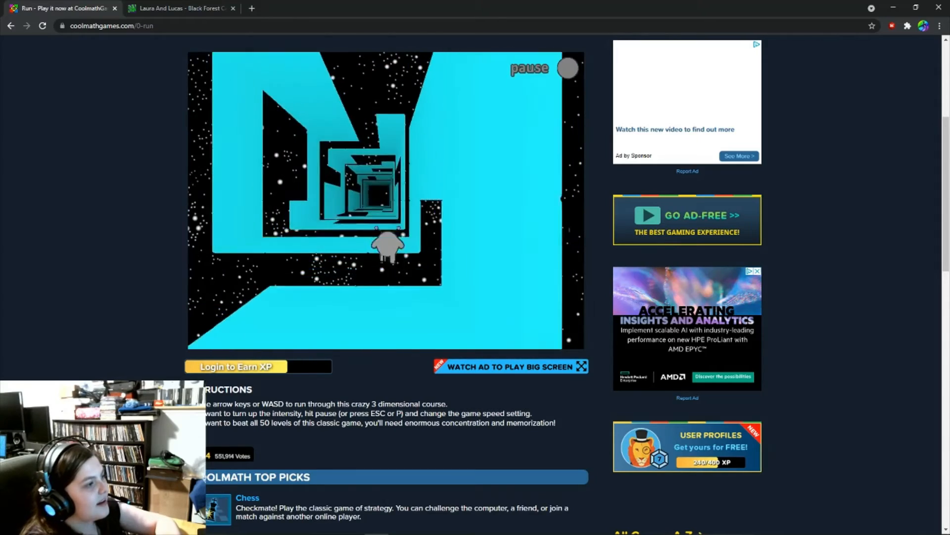
pyautogui.scroll(-1, 387, 223)
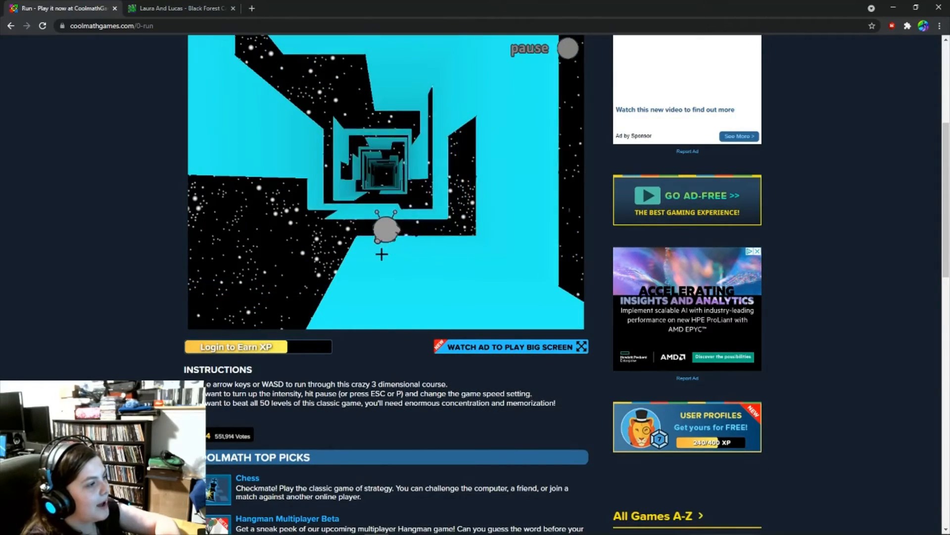
pyautogui.scroll(1, 386, 222)
pyautogui.scroll(1, 386, 223)
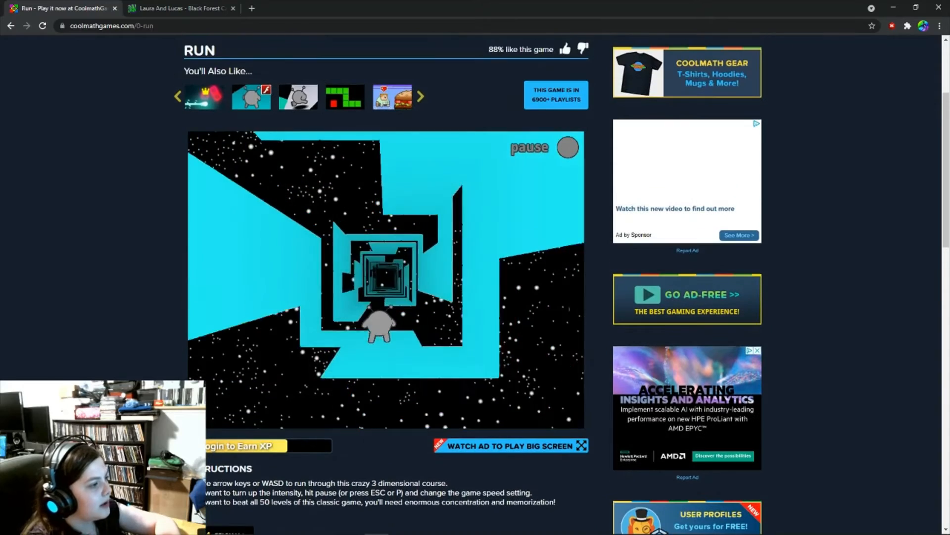
pyautogui.press('Left')
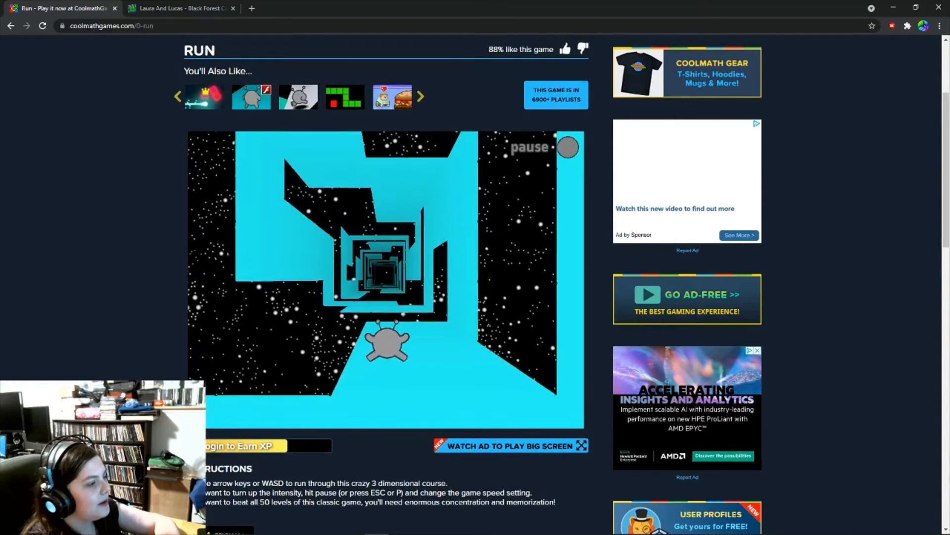
pyautogui.press('Left')
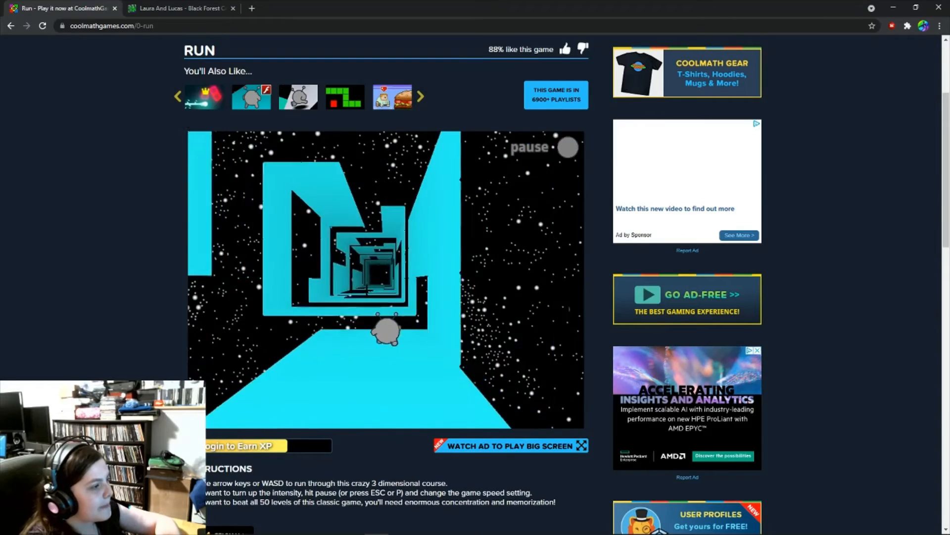
pyautogui.scroll(-1, 386, 267)
pyautogui.press('Left')
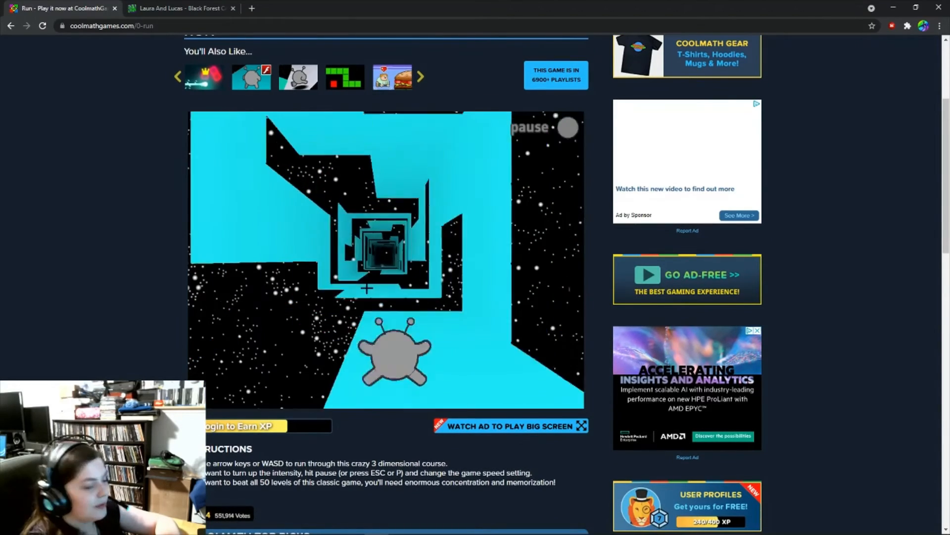
pyautogui.press('Left')
pyautogui.press('space')
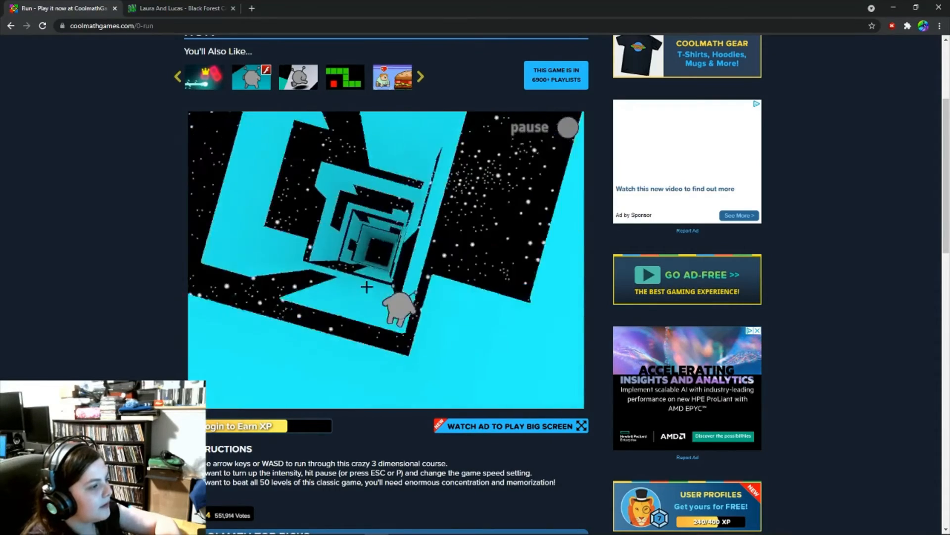
pyautogui.press('space')
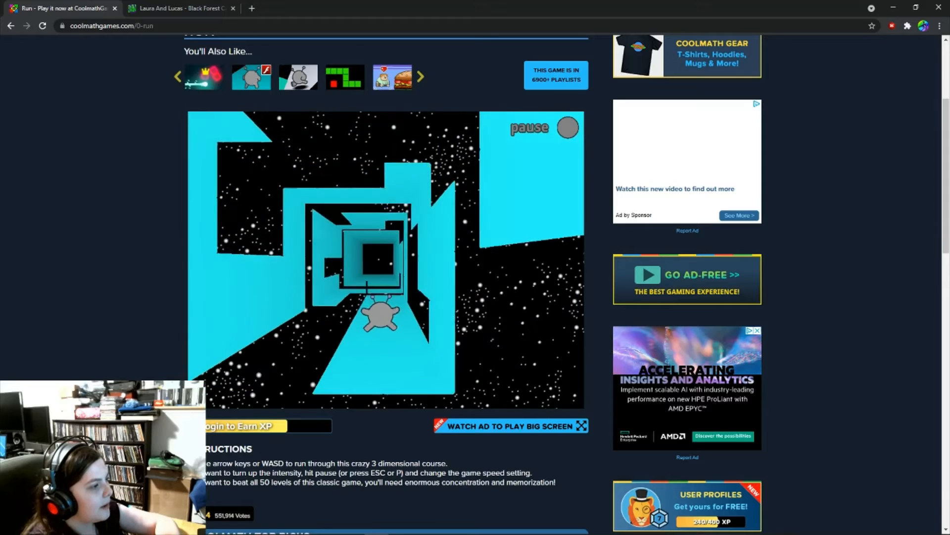
pyautogui.scroll(-1, 366, 287)
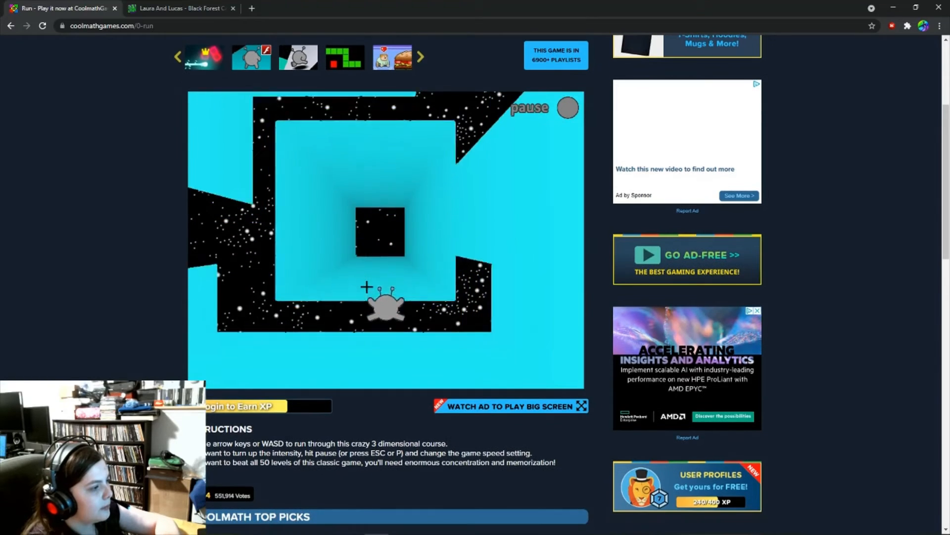
pyautogui.scroll(1, 386, 283)
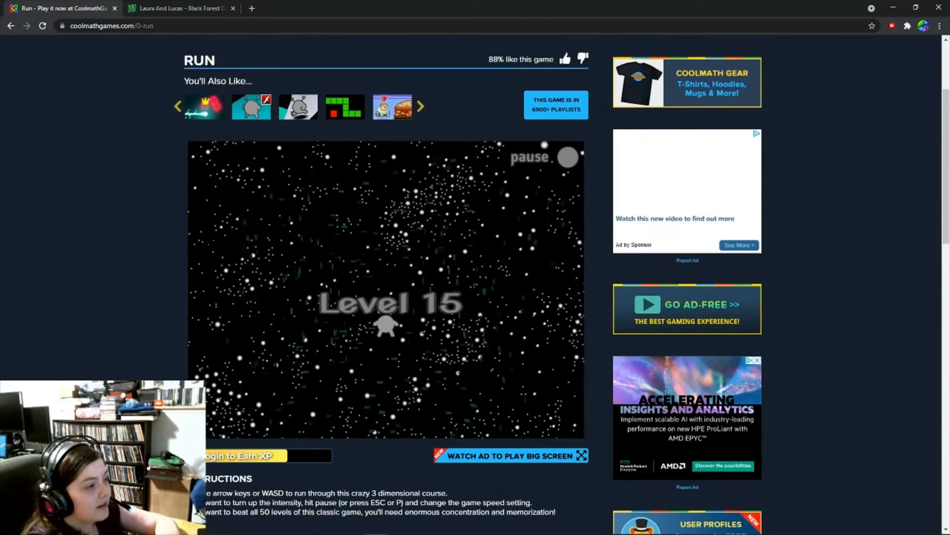
pyautogui.scroll(-1, 386, 282)
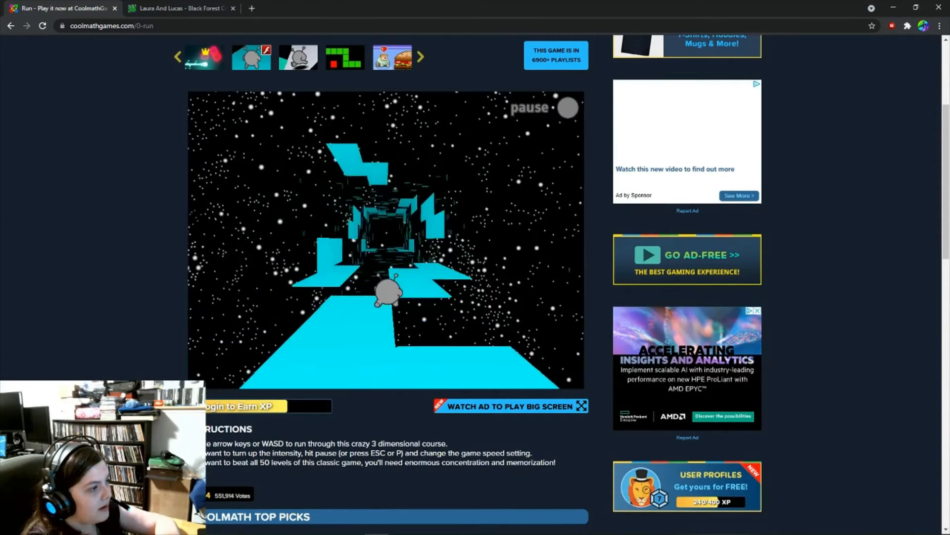
# Step: Steer between the floating cyan platforms and jump their gaps partway through Level 15
pyautogui.press('Left')
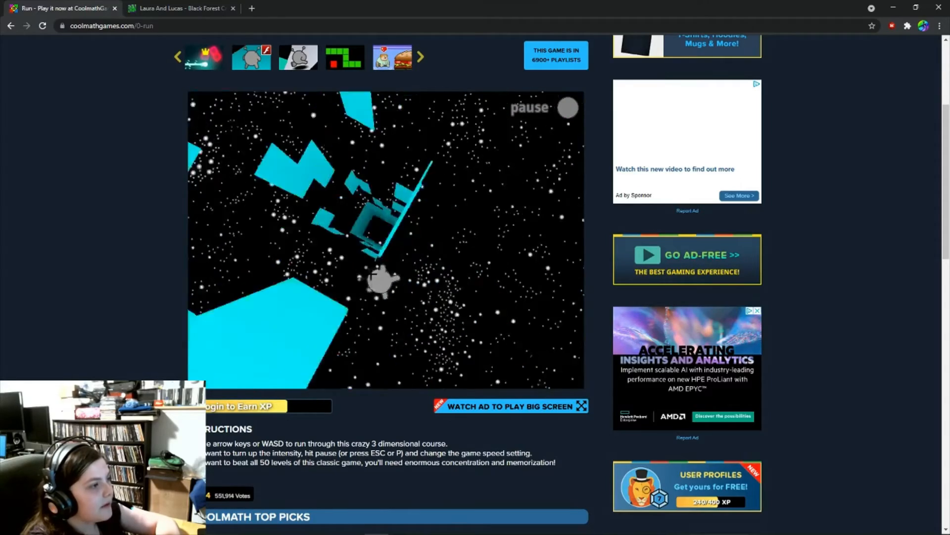
pyautogui.press('Left')
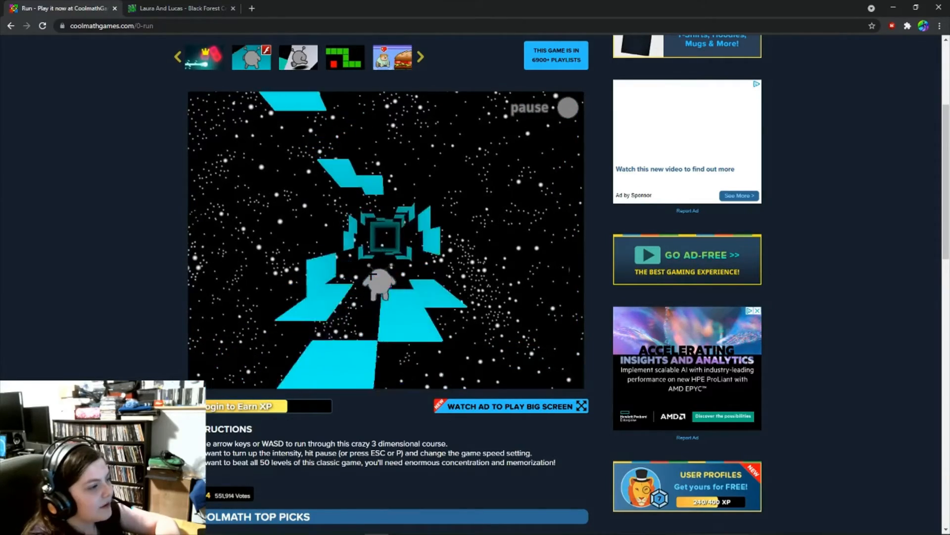
pyautogui.press('space')
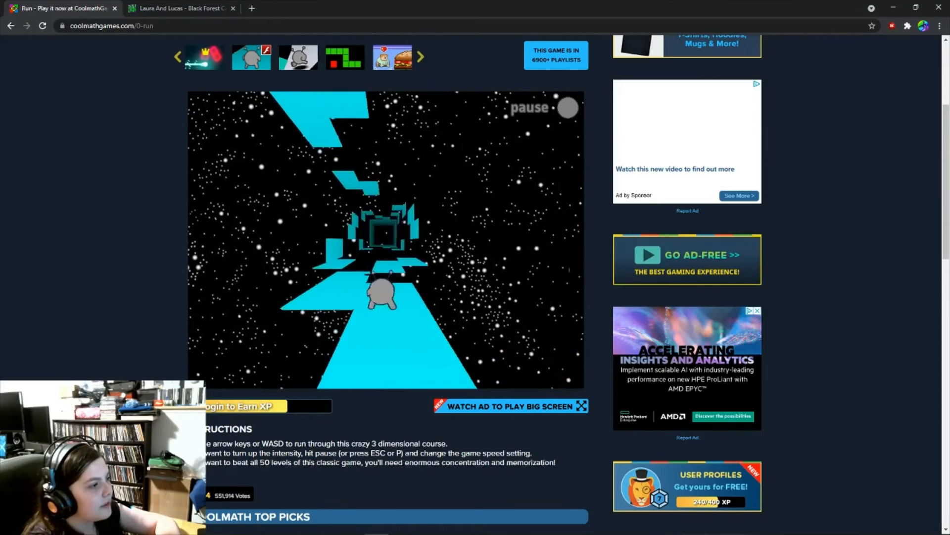
pyautogui.press('Left')
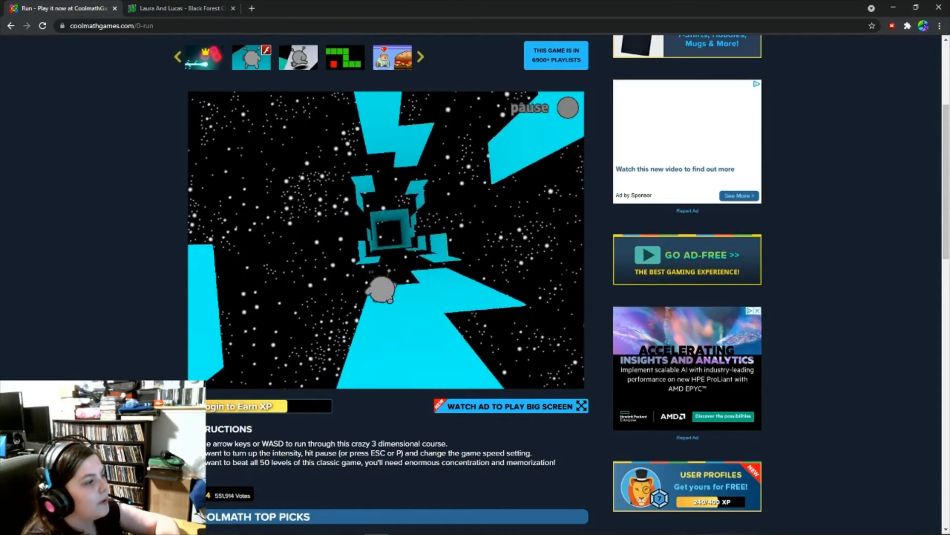
pyautogui.press('Left')
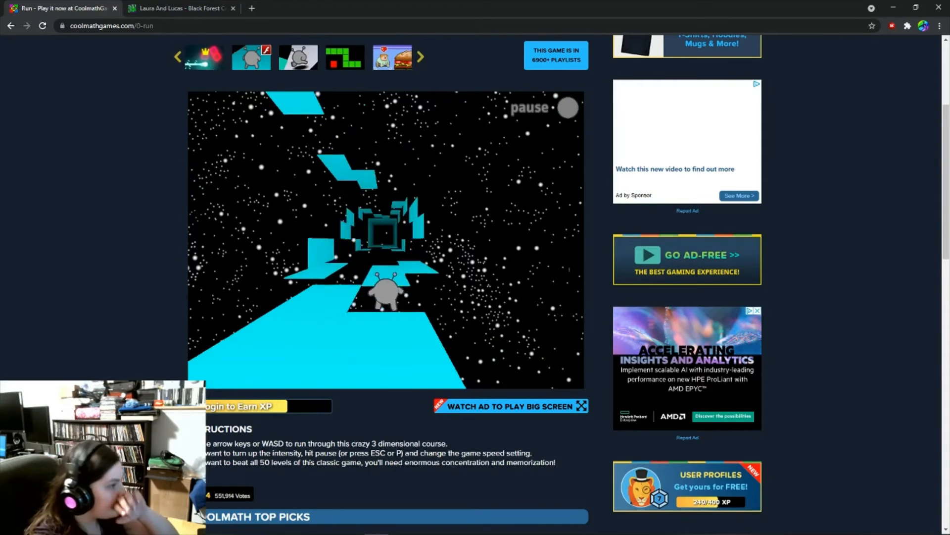
pyautogui.press('space')
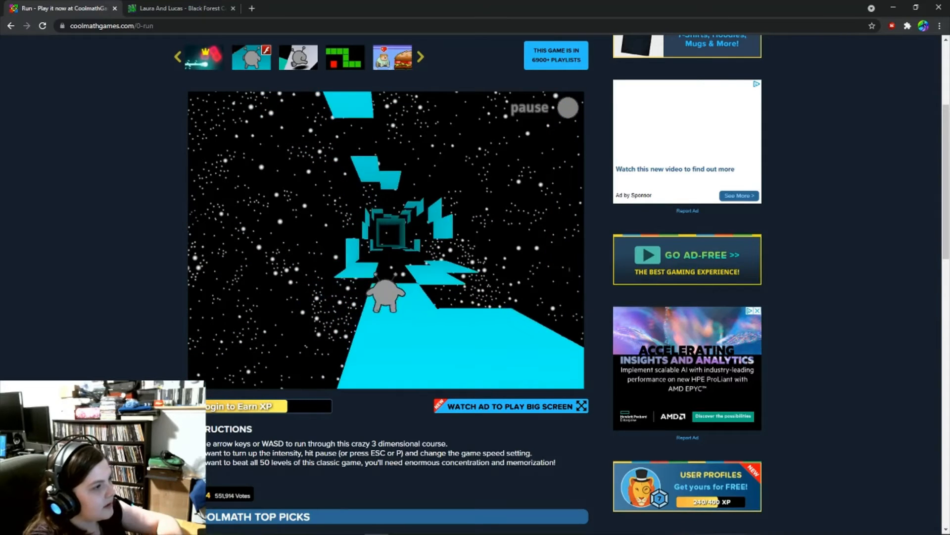
pyautogui.press('space')
# Step: Launch Black Forest Cake fullscreen, start it and continue past the intro to the recipe map
pyautogui.click(114, 9)
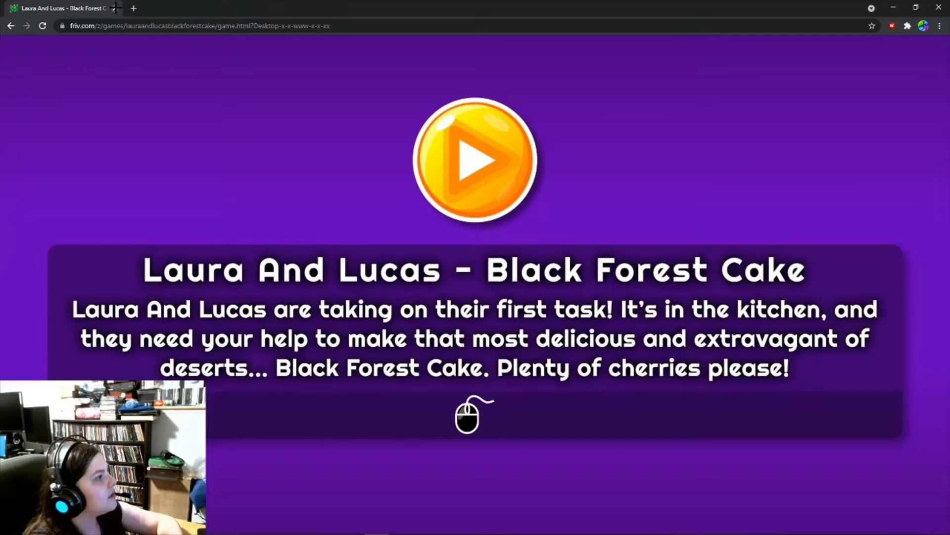
pyautogui.click(423, 130)
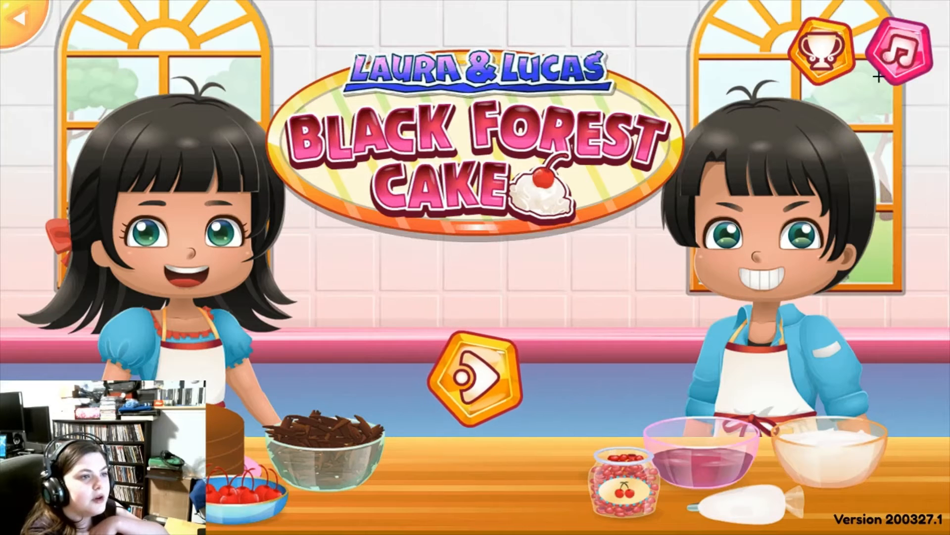
pyautogui.click(474, 388)
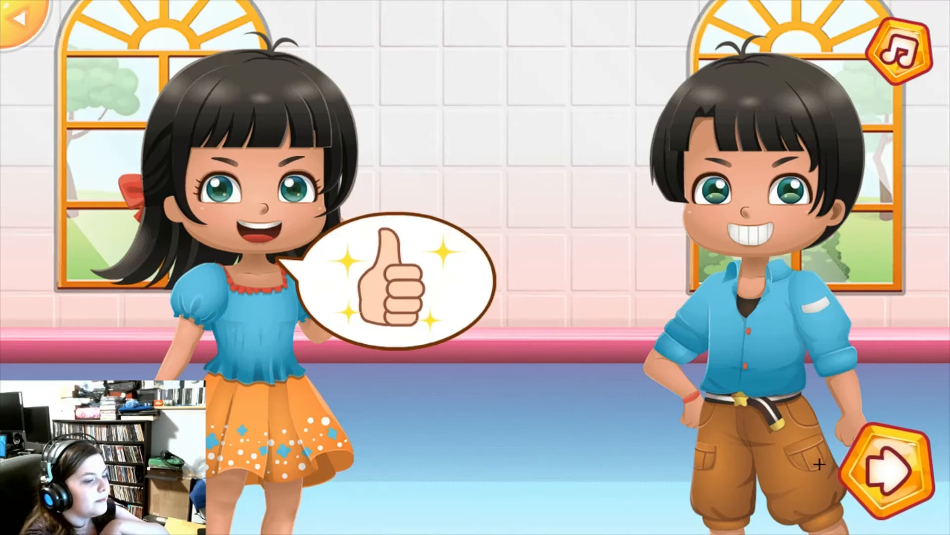
pyautogui.click(888, 471)
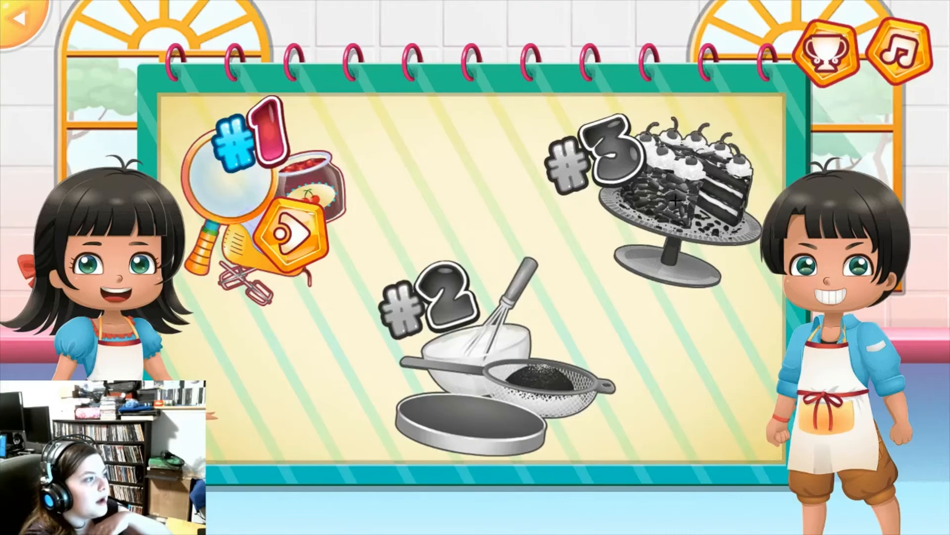
# Step: Start stage 1 and collect the glass bowl, sieves and small bowls from the kitchen
pyautogui.click(283, 217)
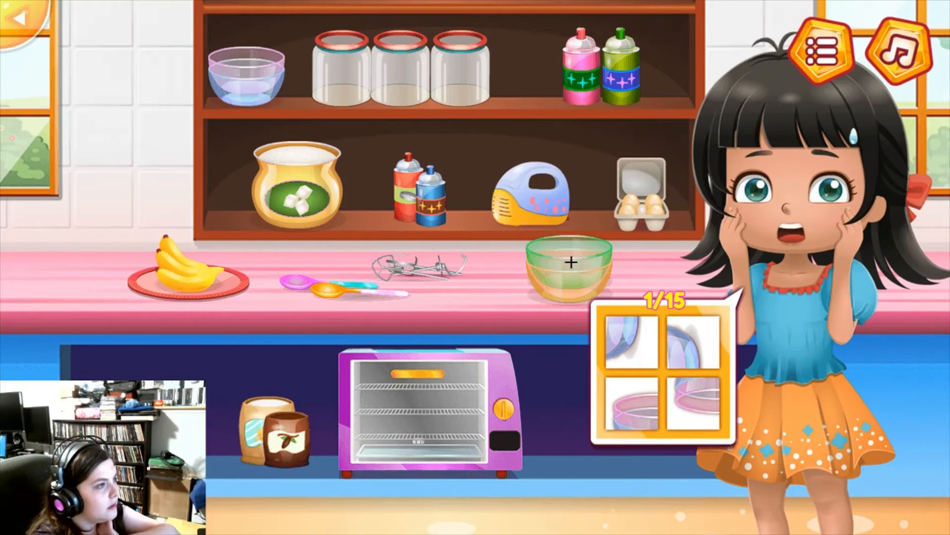
pyautogui.click(261, 76)
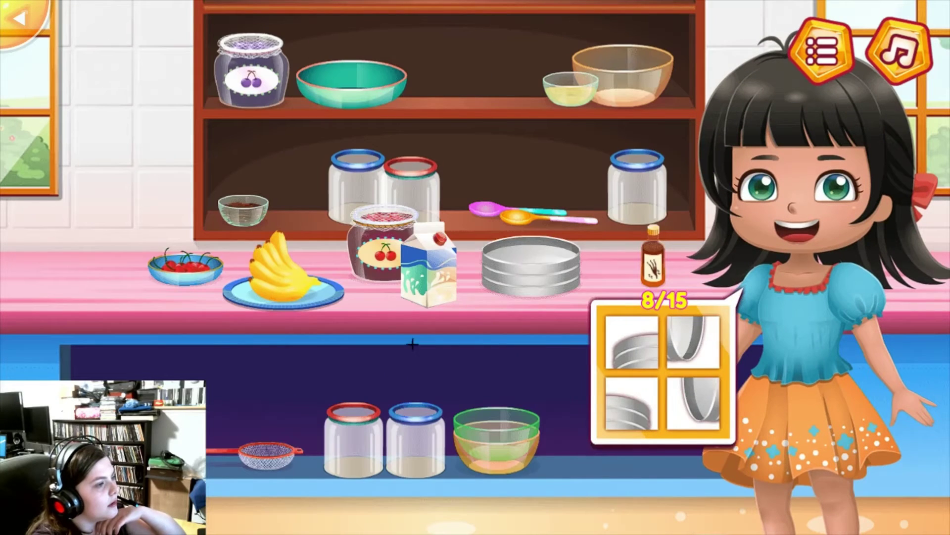
pyautogui.click(530, 267)
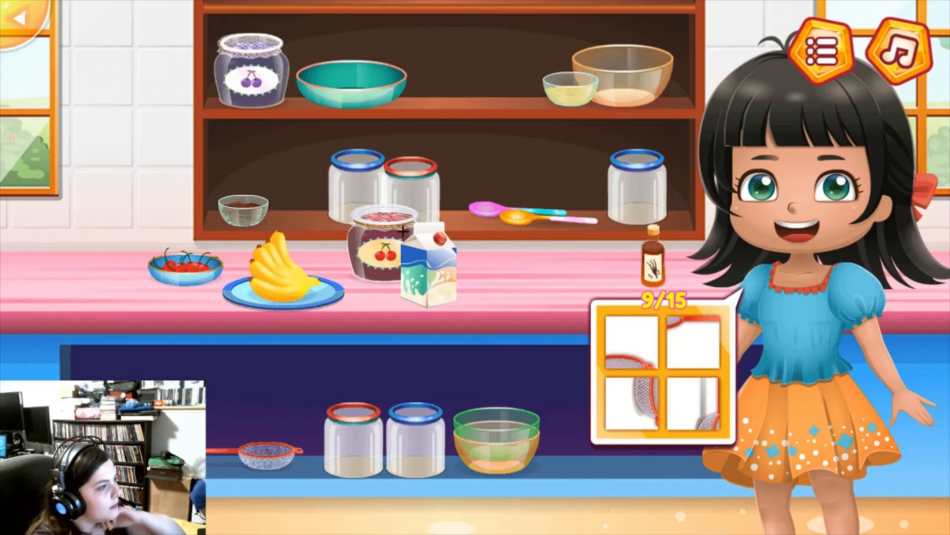
pyautogui.click(268, 461)
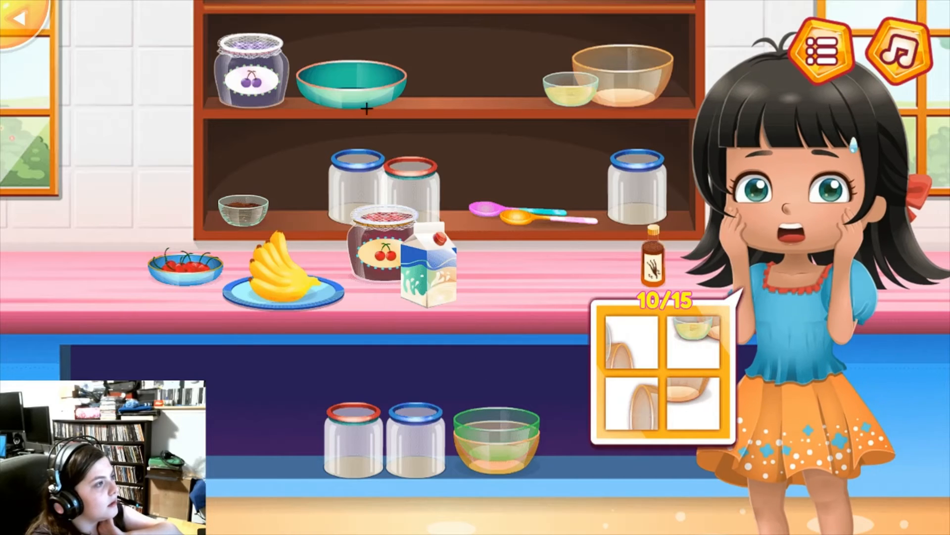
pyautogui.click(578, 100)
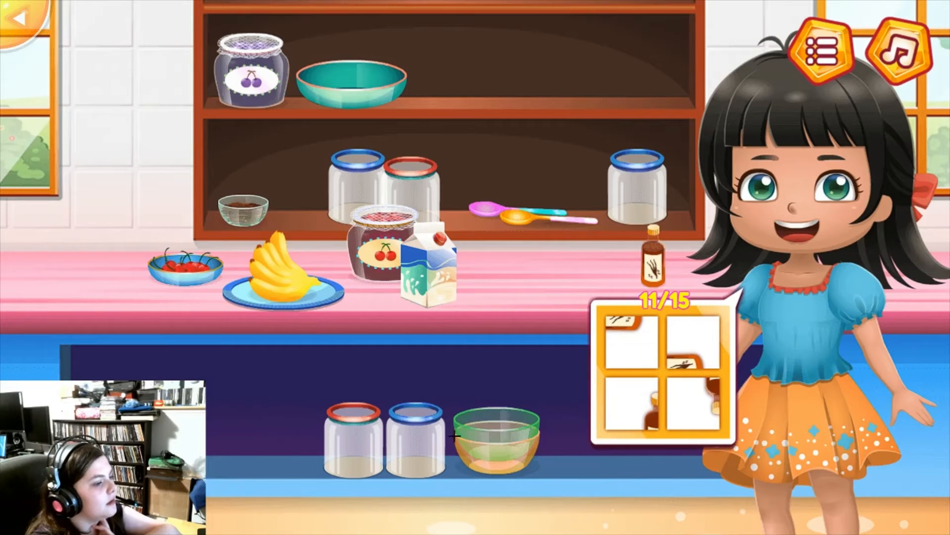
# Step: Collect the vanilla, cherries, jam, milk and chocolate bowl to reach 15/15 items
pyautogui.click(652, 262)
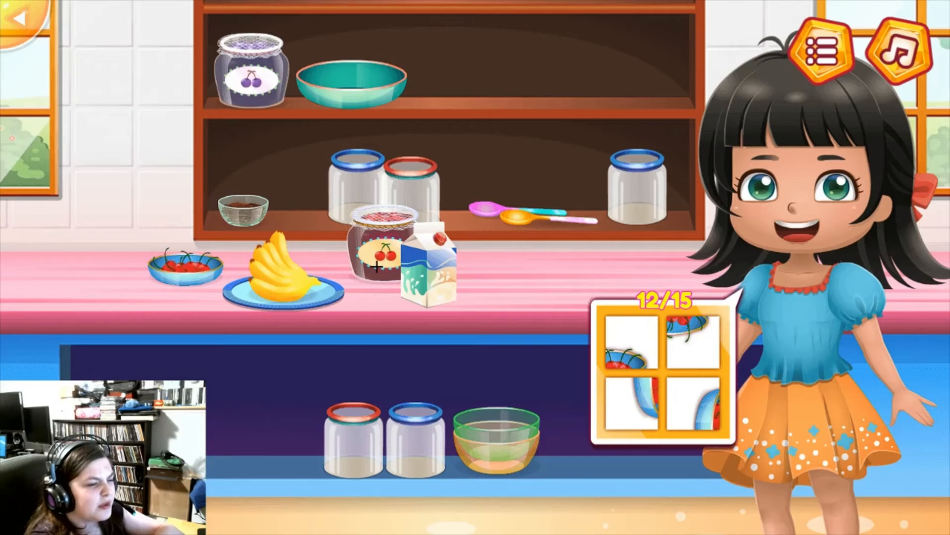
pyautogui.click(198, 283)
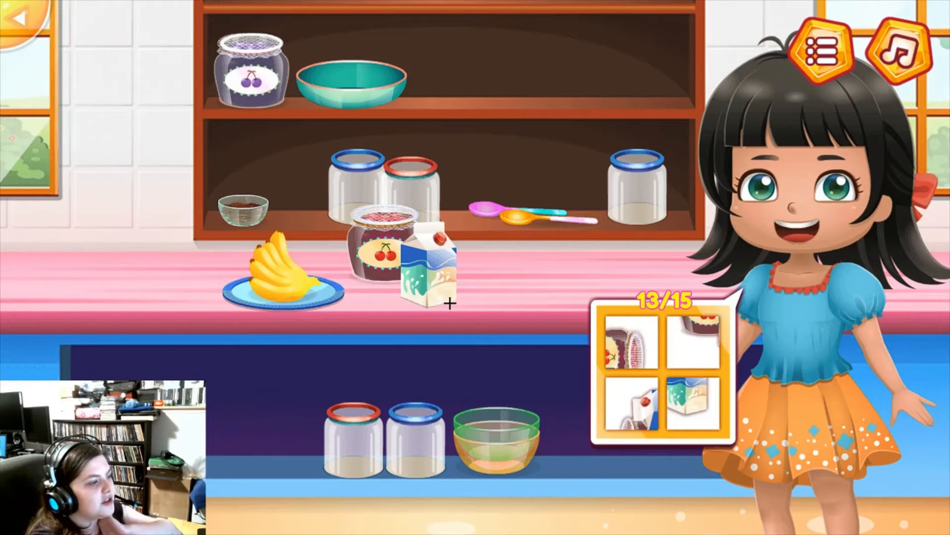
pyautogui.click(432, 304)
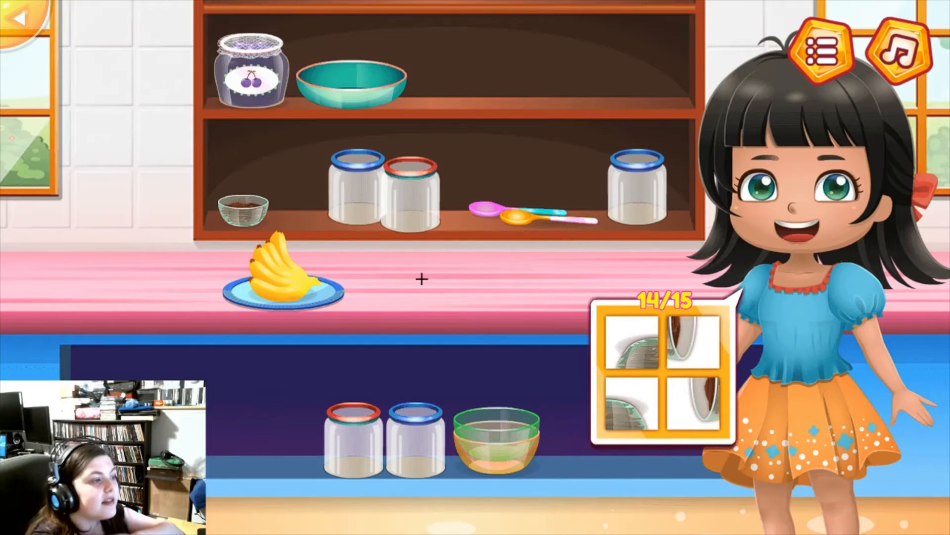
pyautogui.click(240, 197)
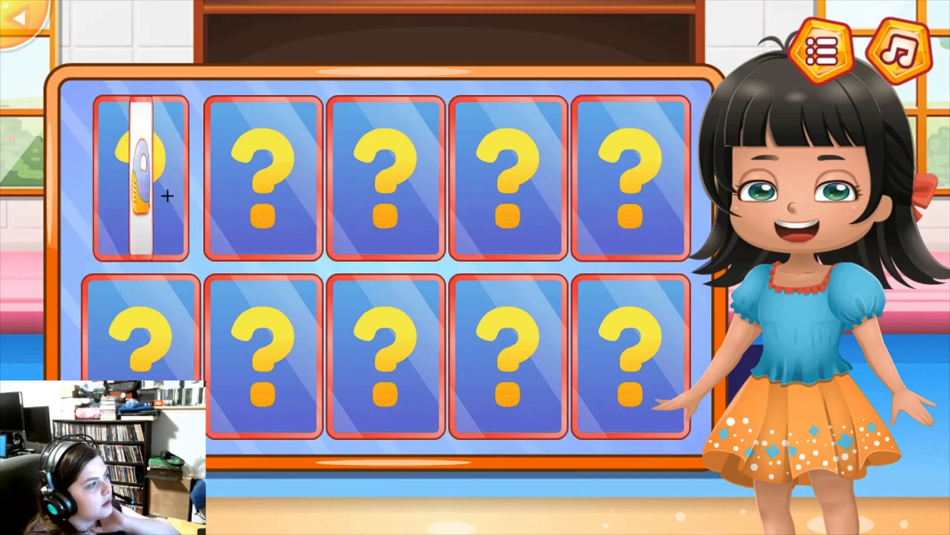
# Step: Flip and match all pairs of mixer-attachment cards in the memory game
pyautogui.click(294, 207)
pyautogui.click(246, 334)
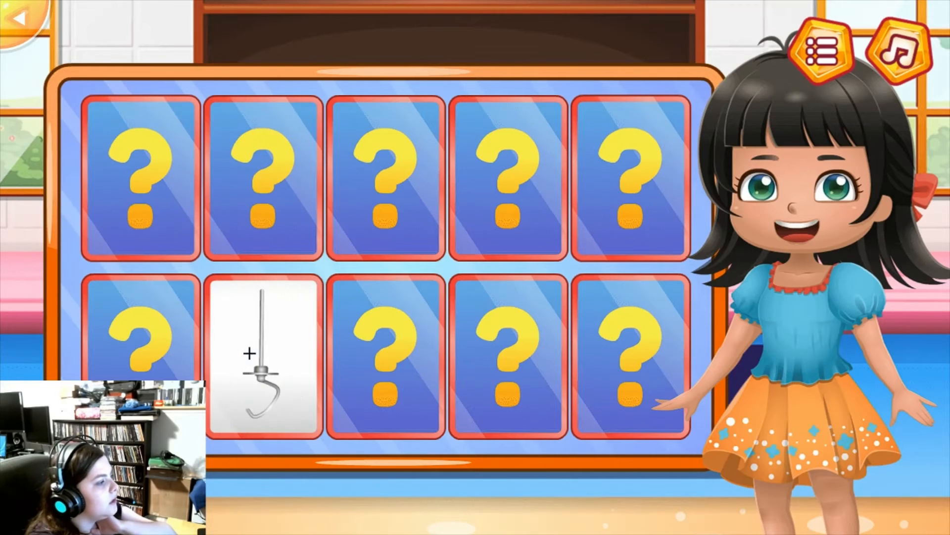
pyautogui.click(264, 179)
pyautogui.click(169, 338)
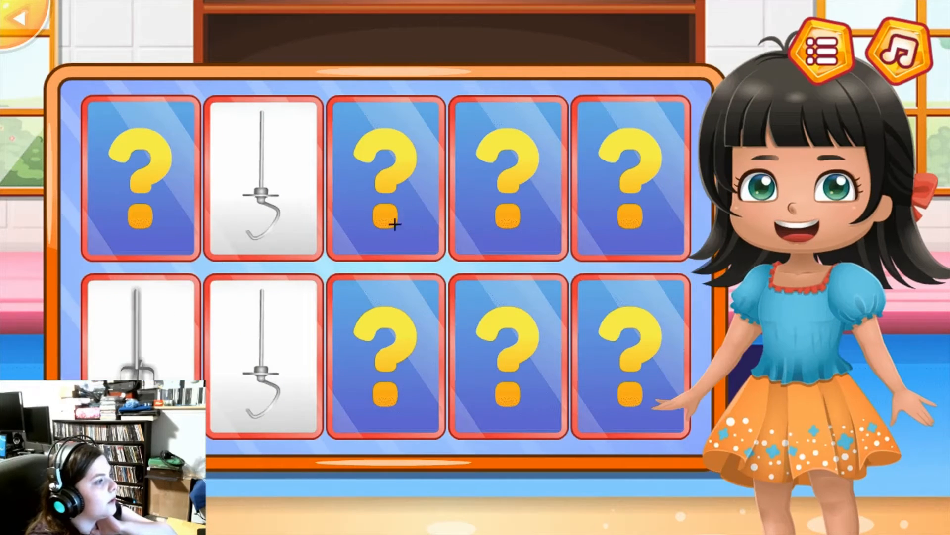
pyautogui.click(413, 198)
pyautogui.click(391, 324)
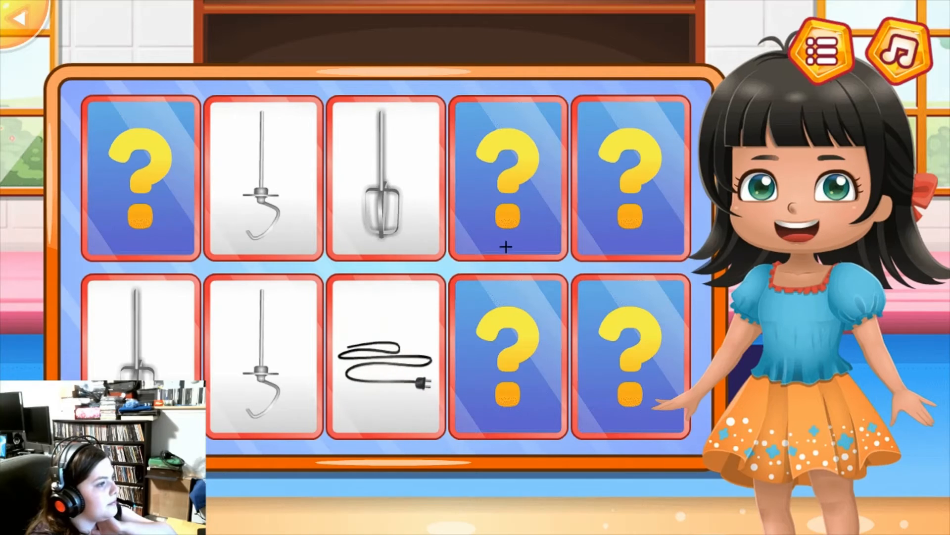
pyautogui.click(505, 238)
pyautogui.click(505, 353)
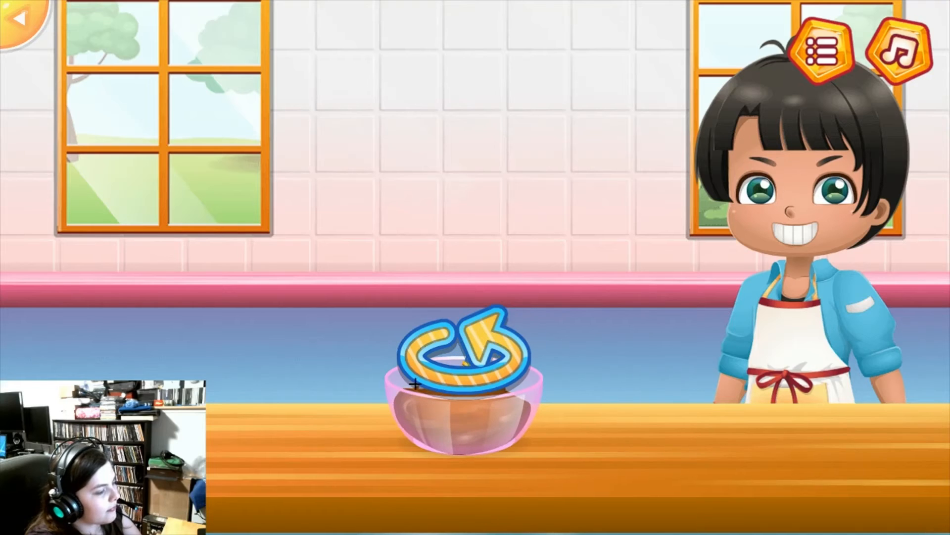
# Step: Stir the batter, grease the pan, fill it and put the first cake in the oven
pyautogui.moveTo(500, 417); pyautogui.dragTo(461, 401)
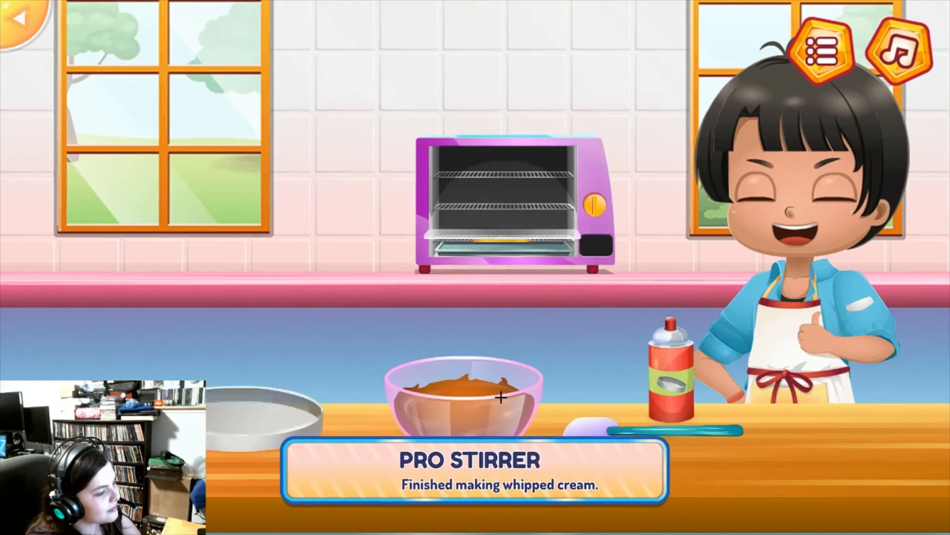
pyautogui.click(659, 391)
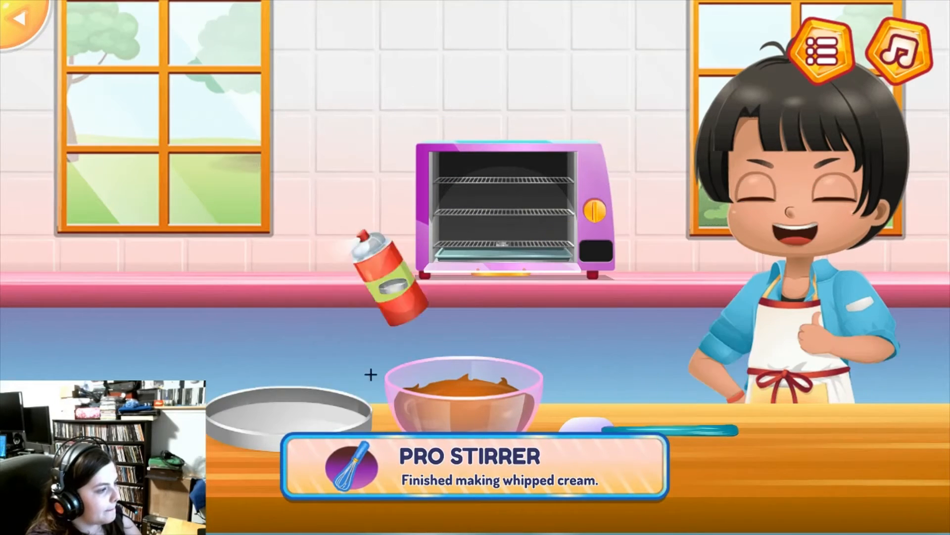
pyautogui.moveTo(608, 434); pyautogui.dragTo(365, 375)
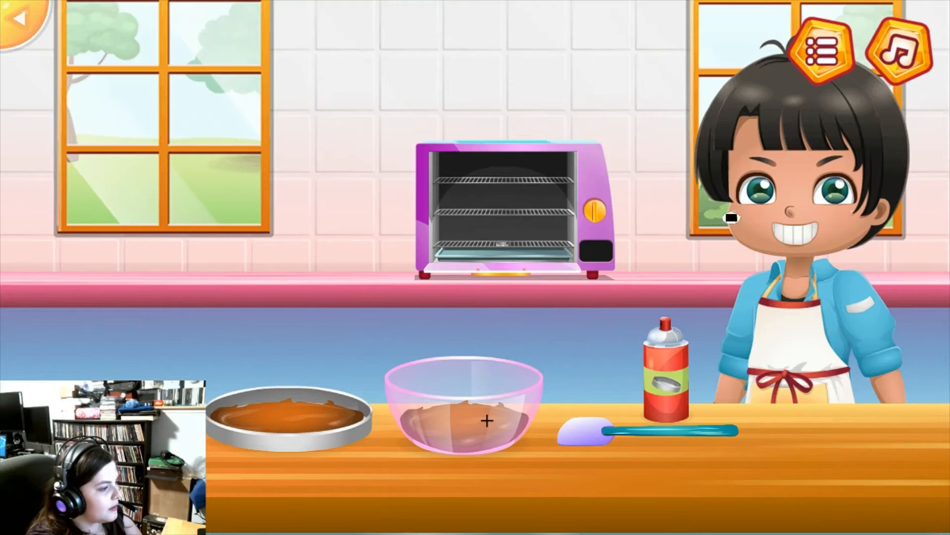
pyautogui.moveTo(289, 416); pyautogui.dragTo(505, 179)
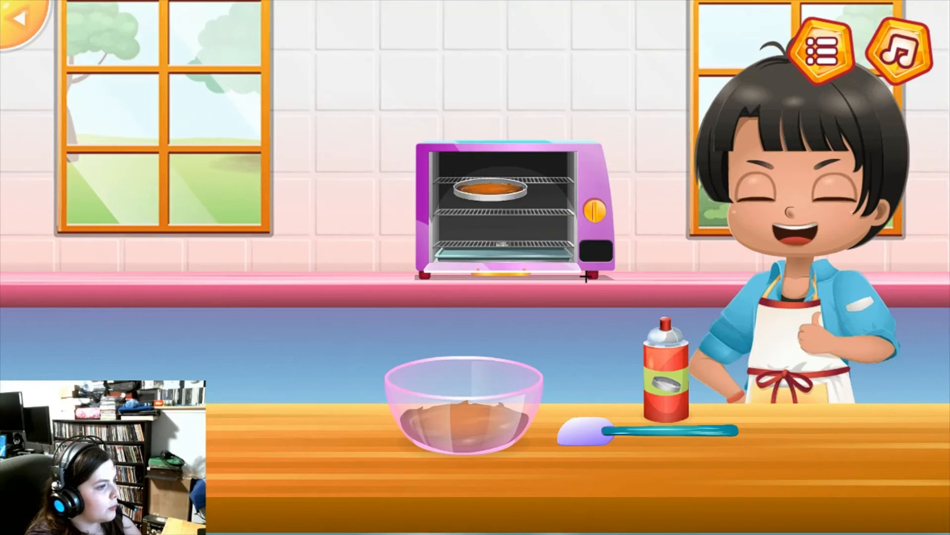
# Step: Grease, fill and bake the second and third pans, then take the three cakes out
pyautogui.click(665, 383)
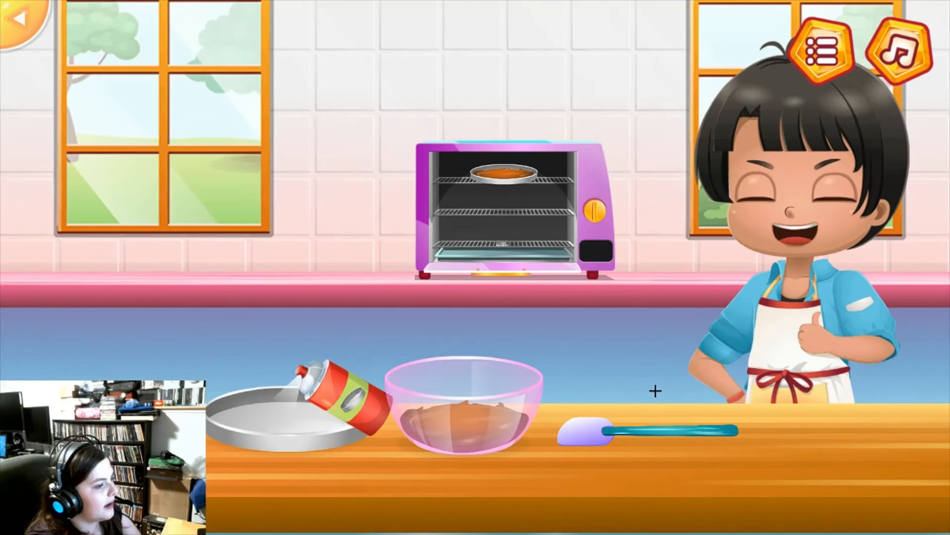
pyautogui.click(454, 386)
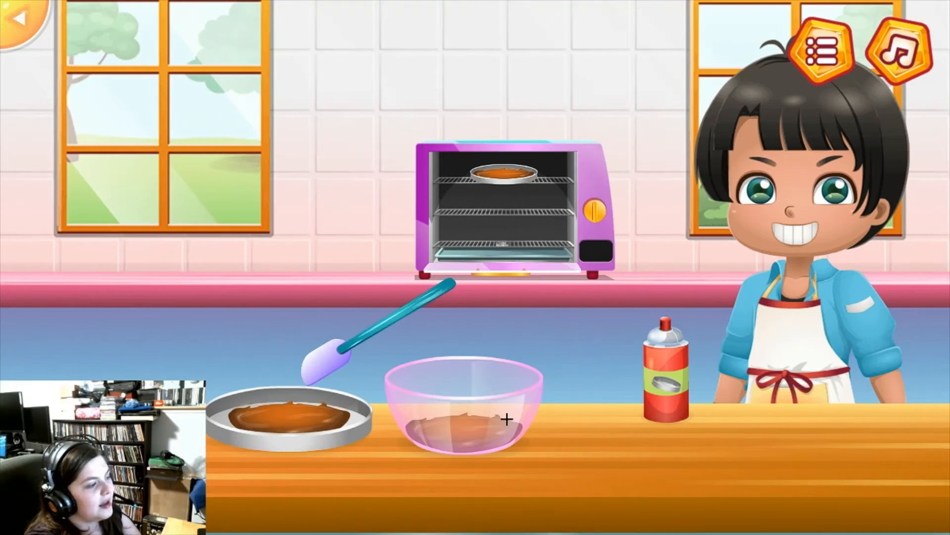
pyautogui.click(288, 417)
pyautogui.click(666, 382)
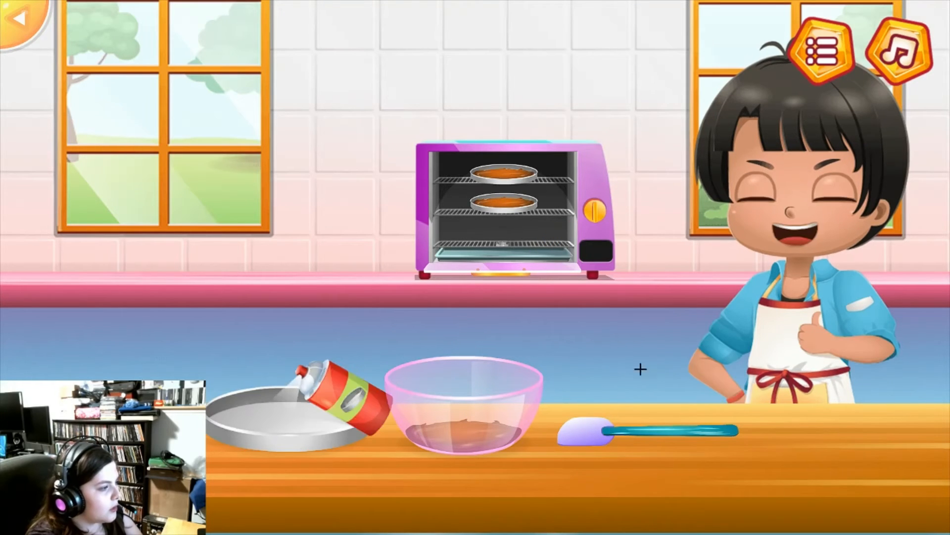
pyautogui.click(469, 401)
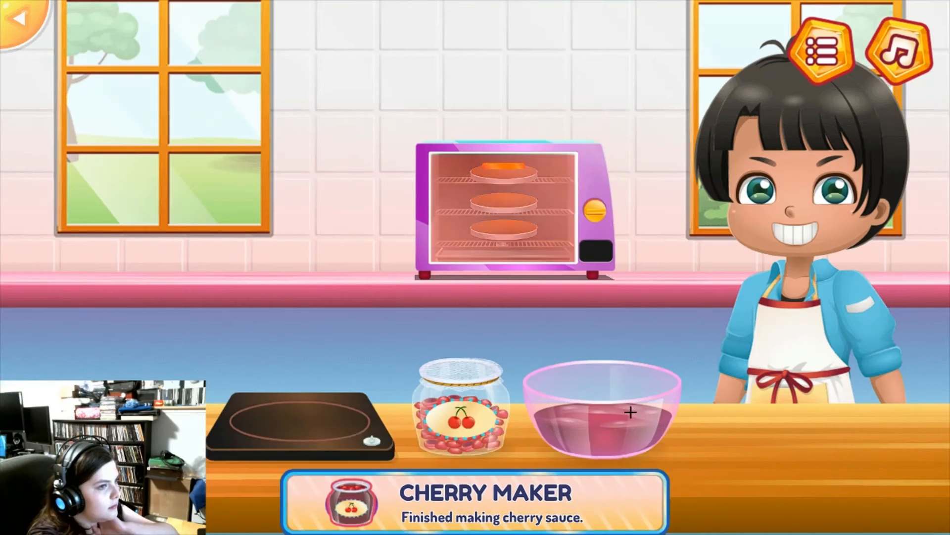
pyautogui.click(508, 218)
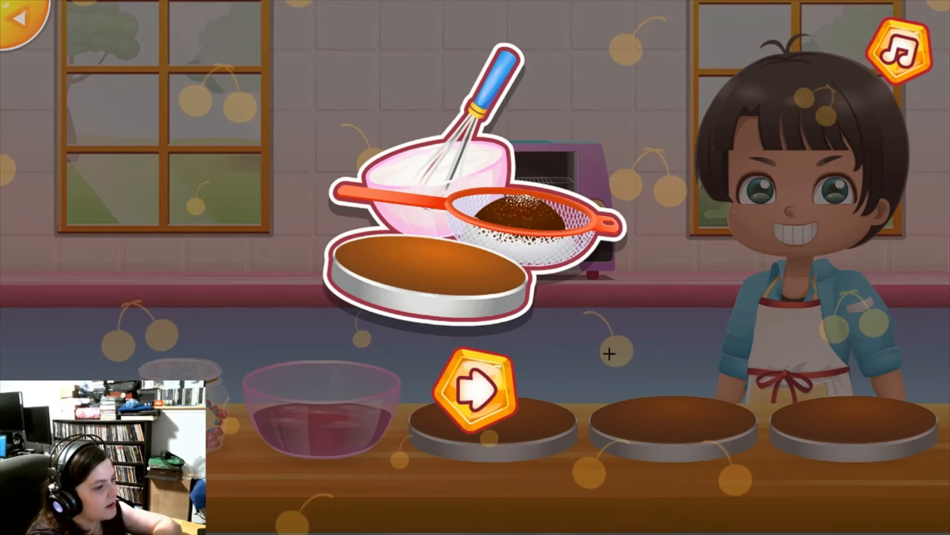
# Step: Start stage 3, set a cake layer on the stand and spread it with chocolate and cream
pyautogui.click(490, 393)
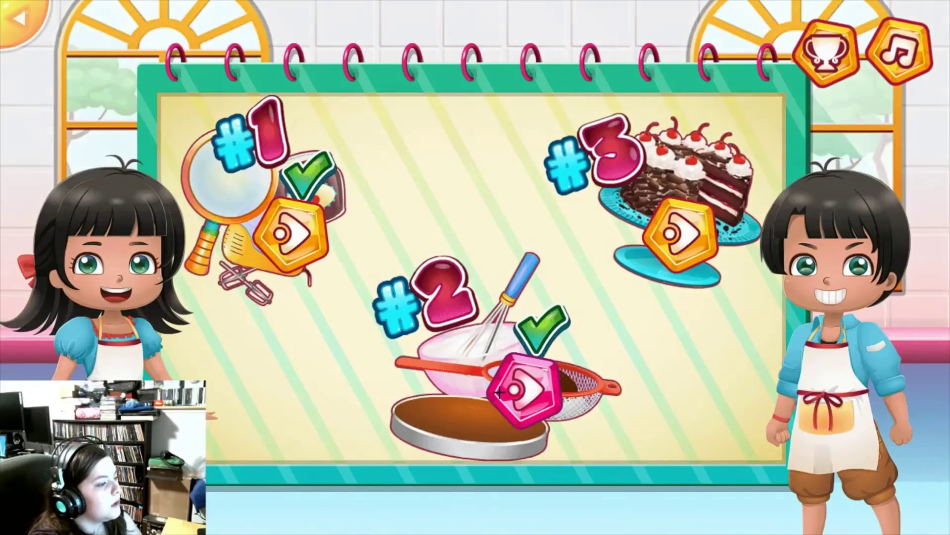
pyautogui.click(520, 386)
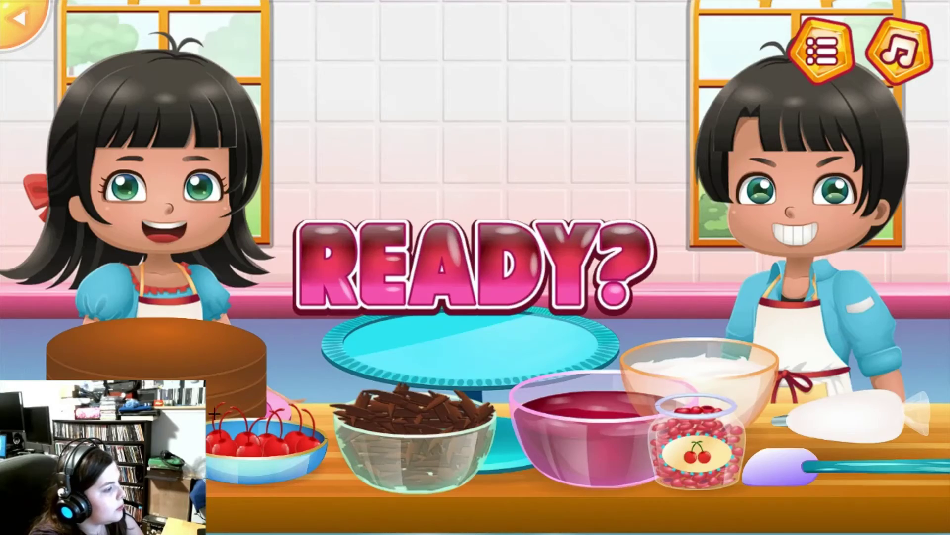
pyautogui.click(186, 355)
pyautogui.click(776, 464)
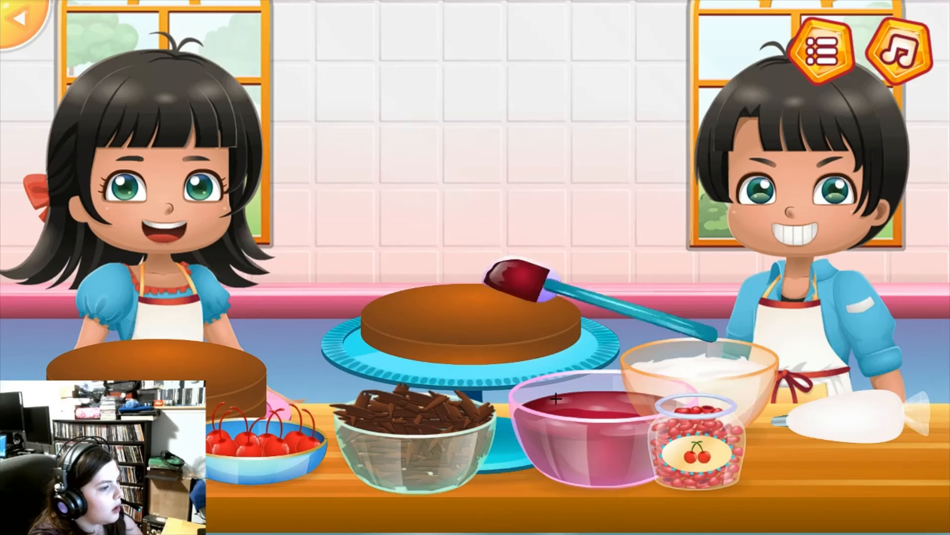
pyautogui.moveTo(458, 374)
pyautogui.mouseDown()
pyautogui.moveTo(535, 326)
pyautogui.moveTo(486, 336)
pyautogui.moveTo(415, 310)
pyautogui.moveTo(557, 297)
pyautogui.moveTo(394, 312)
pyautogui.mouseUp()
pyautogui.click(698, 367)
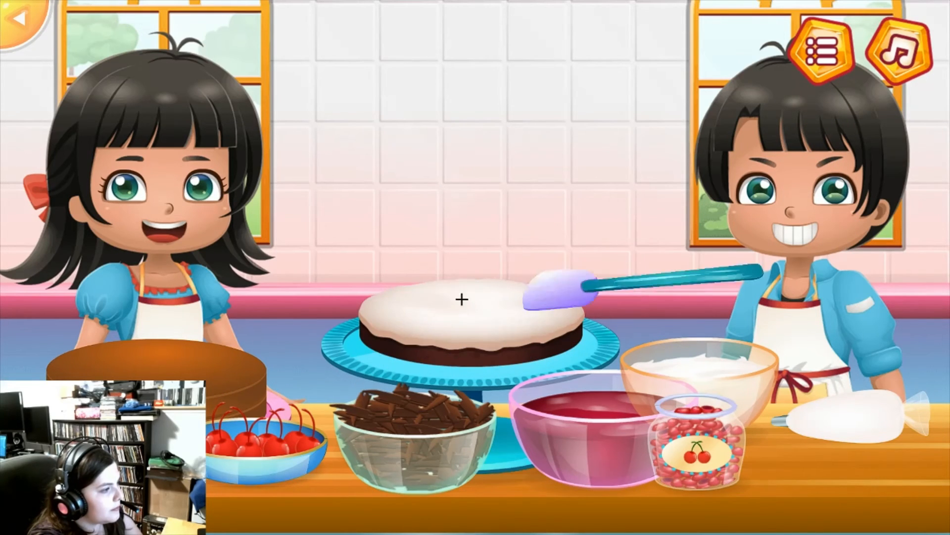
# Step: Scatter cranberries from the jar across the cake layer
pyautogui.click(697, 438)
pyautogui.moveTo(246, 365); pyautogui.dragTo(452, 240)
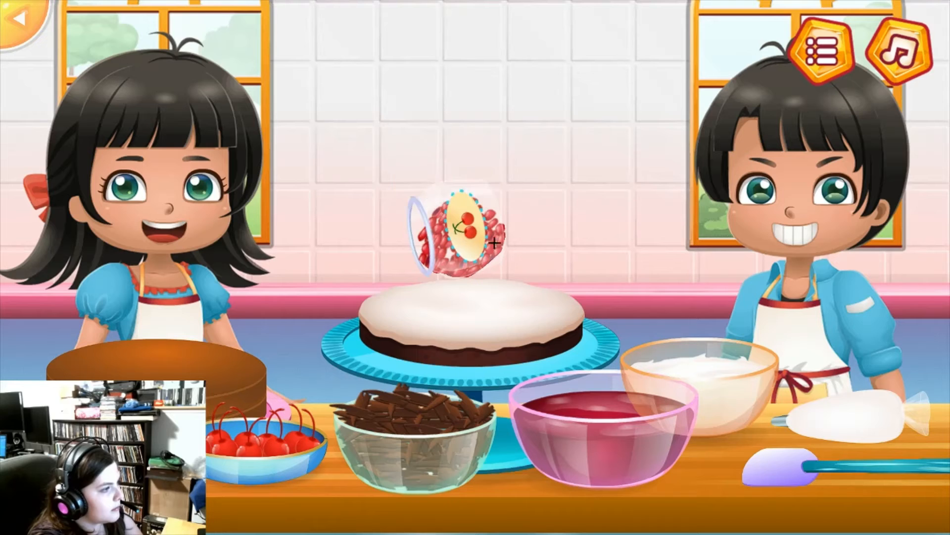
pyautogui.moveTo(517, 244); pyautogui.dragTo(623, 245)
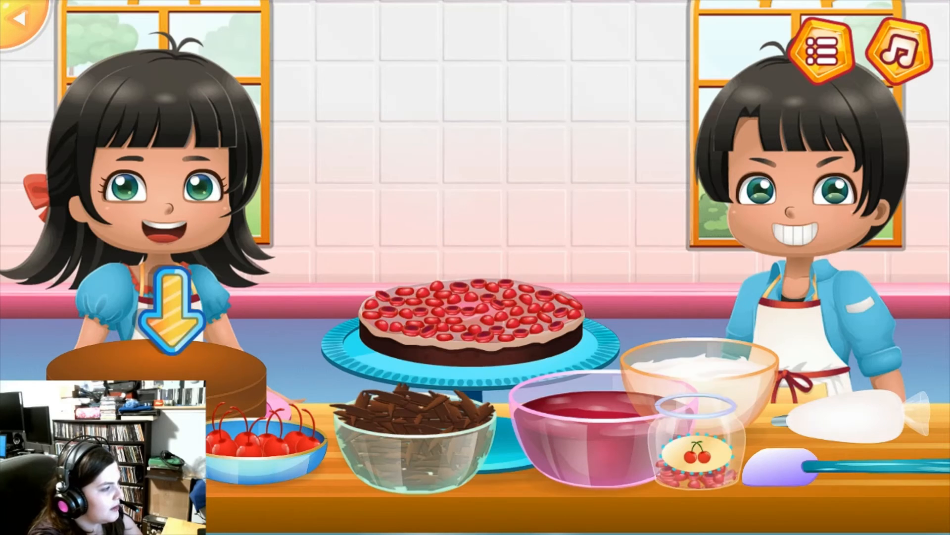
# Step: Stack the second and third layers, spreading jam over each
pyautogui.click(170, 371)
pyautogui.click(594, 430)
pyautogui.moveTo(565, 297); pyautogui.dragTo(461, 258)
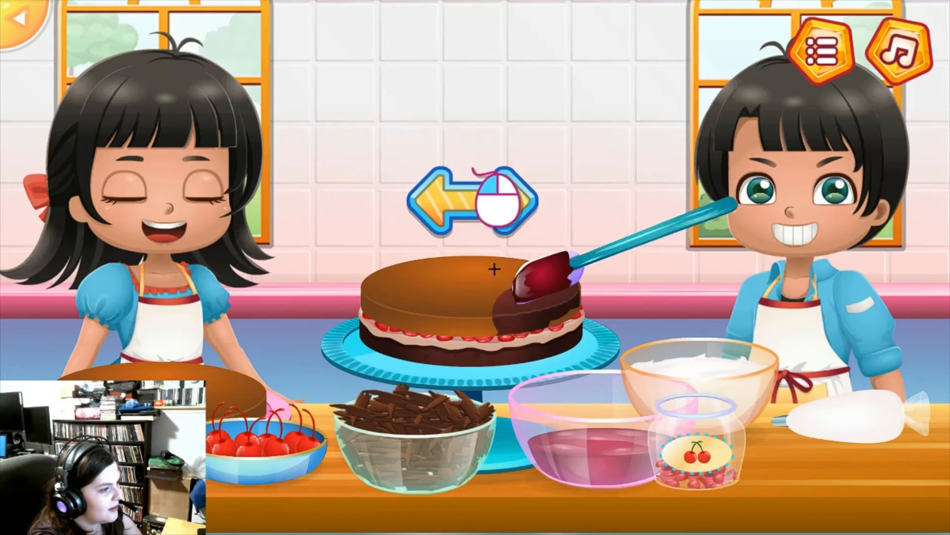
pyautogui.click(171, 386)
pyautogui.click(594, 431)
pyautogui.moveTo(490, 290)
pyautogui.mouseDown()
pyautogui.moveTo(584, 275)
pyautogui.moveTo(558, 258)
pyautogui.mouseUp()
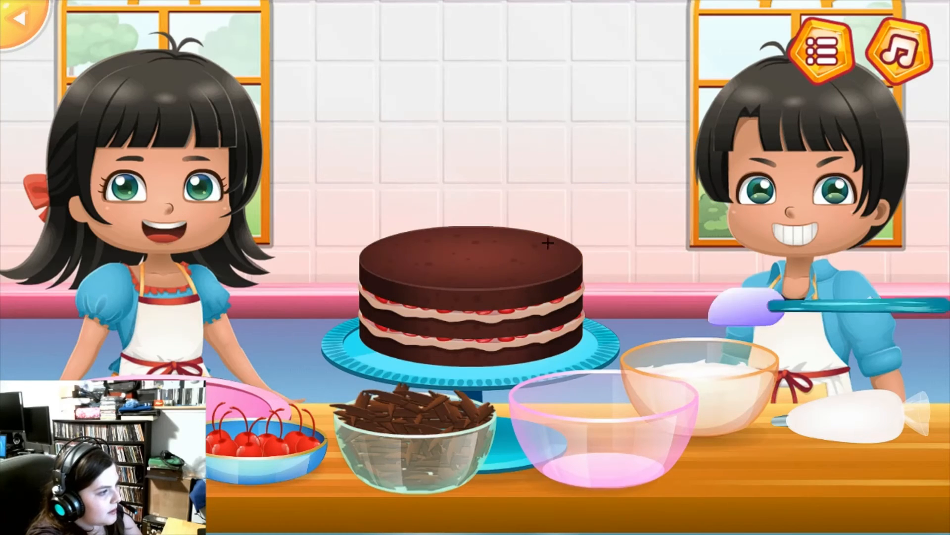
# Step: Frost the cake with white cream and cover it with chocolate shavings
pyautogui.click(698, 372)
pyautogui.moveTo(490, 238)
pyautogui.mouseDown()
pyautogui.moveTo(427, 256)
pyautogui.moveTo(350, 305)
pyautogui.mouseUp()
pyautogui.moveTo(565, 268); pyautogui.dragTo(446, 238)
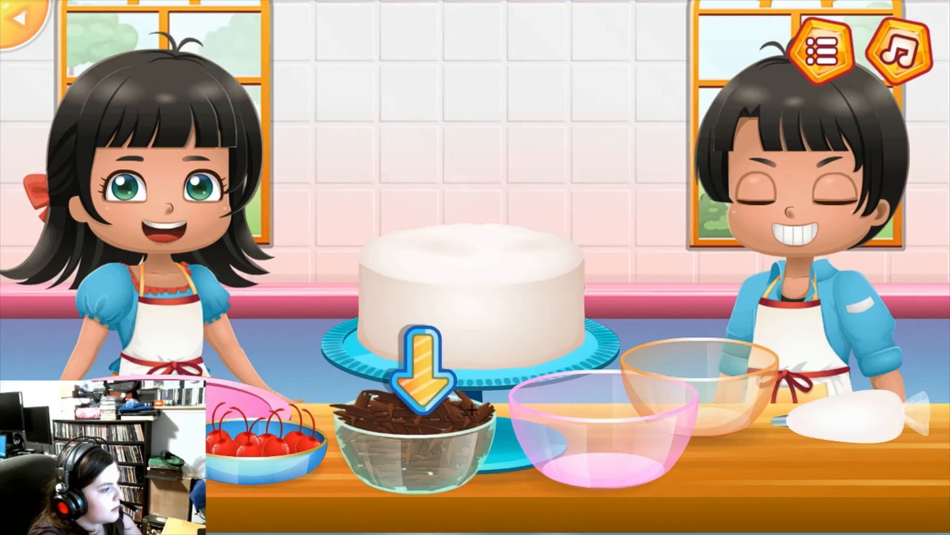
pyautogui.moveTo(451, 418)
pyautogui.mouseDown()
pyautogui.moveTo(475, 245)
pyautogui.moveTo(401, 282)
pyautogui.moveTo(529, 343)
pyautogui.moveTo(565, 320)
pyautogui.moveTo(386, 305)
pyautogui.mouseUp()
pyautogui.moveTo(416, 442)
pyautogui.mouseDown()
pyautogui.moveTo(490, 186)
pyautogui.moveTo(469, 183)
pyautogui.moveTo(401, 222)
pyautogui.mouseUp()
# Step: Top the cake with cream swirls and cherries, then continue past the completion screen
pyautogui.click(846, 417)
pyautogui.moveTo(263, 438); pyautogui.dragTo(424, 212)
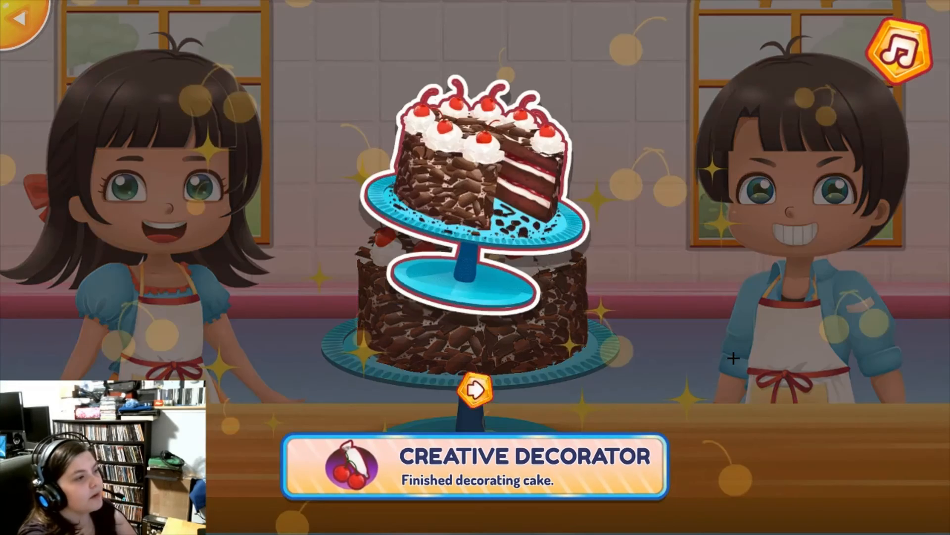
pyautogui.click(496, 394)
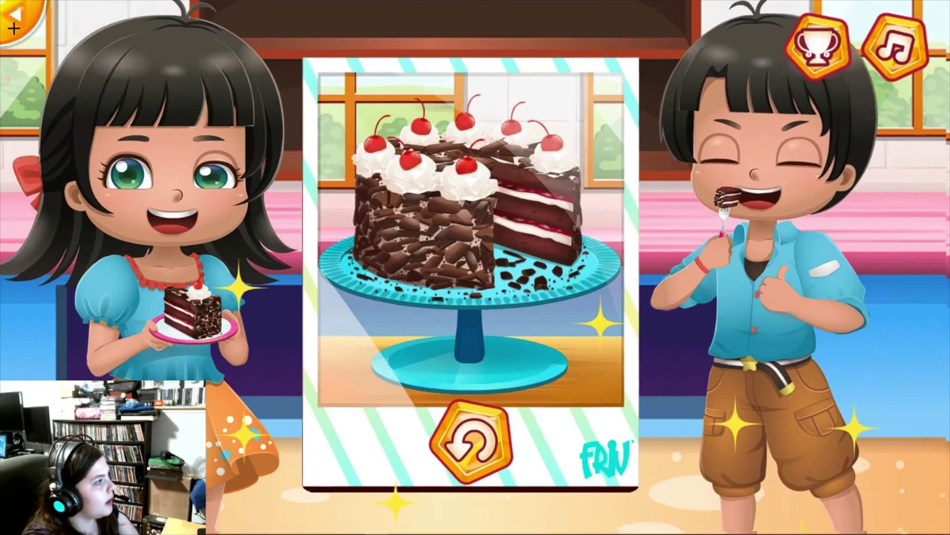
# Step: Leave the Friv game so the Geometry Dash page at geometrydash.io starts loading
pyautogui.click(10, 25)
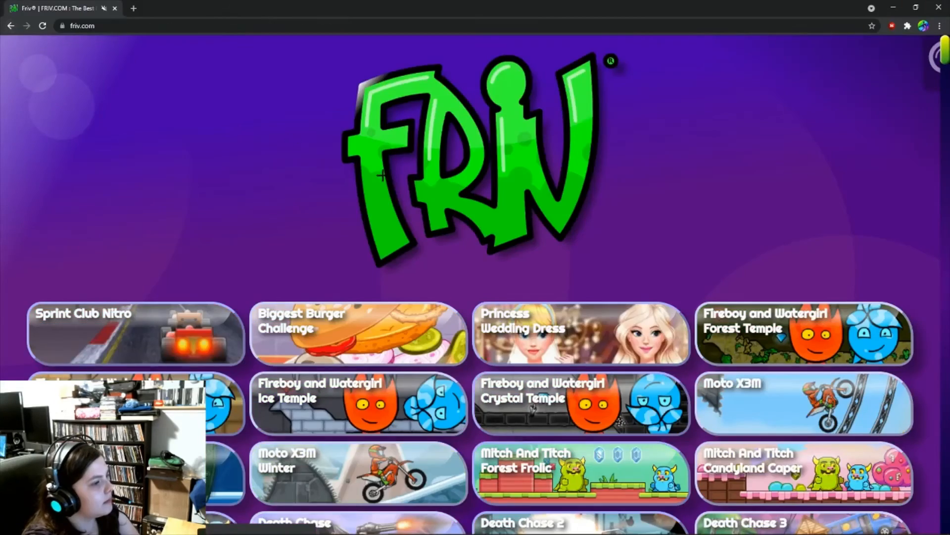
pyautogui.scroll(-2, 402, 187)
pyautogui.scroll(-3, 372, 149)
pyautogui.scroll(-3, 342, 133)
pyautogui.scroll(-4, 335, 120)
pyautogui.scroll(-4, 335, 120)
pyautogui.scroll(-2, 335, 120)
pyautogui.scroll(-3, 334, 120)
pyautogui.scroll(-1, 335, 97)
pyautogui.scroll(-3, 372, 134)
pyautogui.scroll(-3, 555, 141)
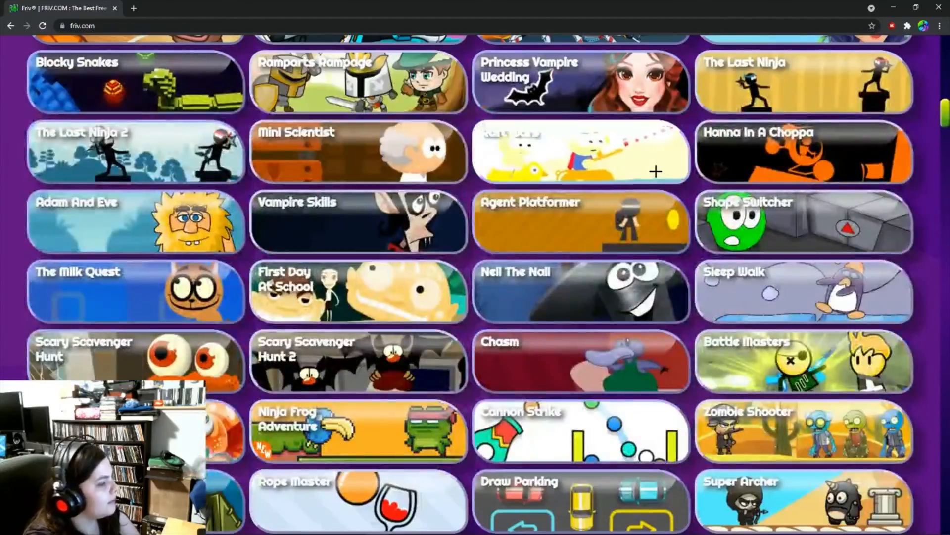
pyautogui.scroll(-3, 656, 172)
pyautogui.scroll(-2, 656, 171)
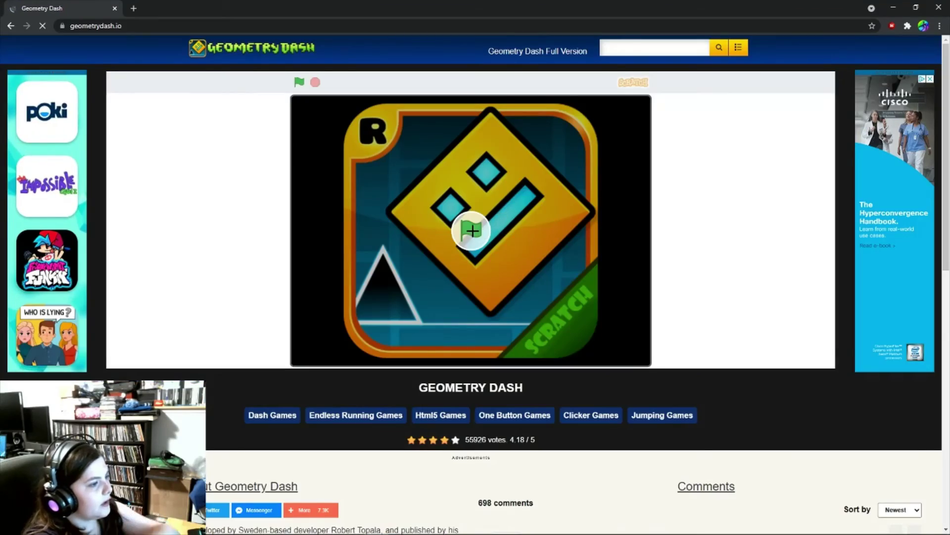
# Step: Start Geometry Dash, pick the Back On Track level and begin playing it
pyautogui.click(471, 231)
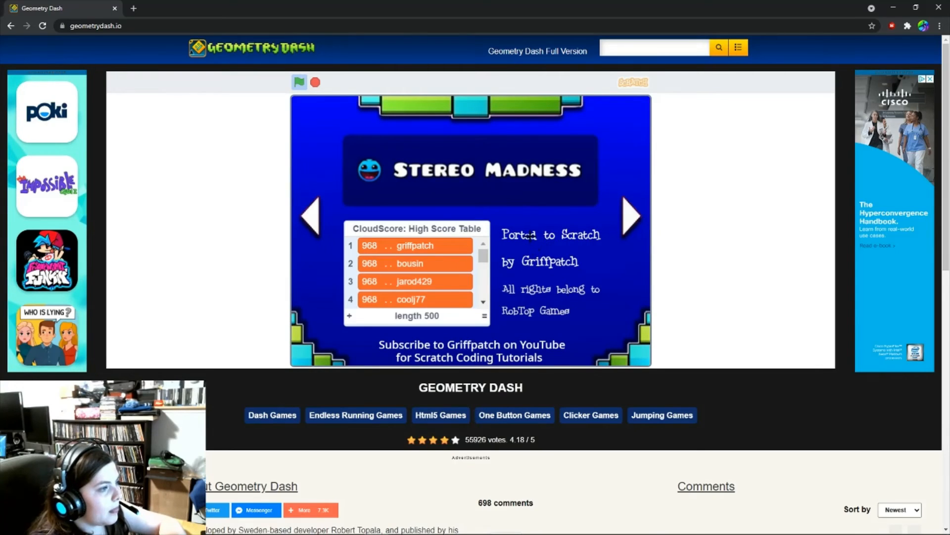
pyautogui.click(631, 219)
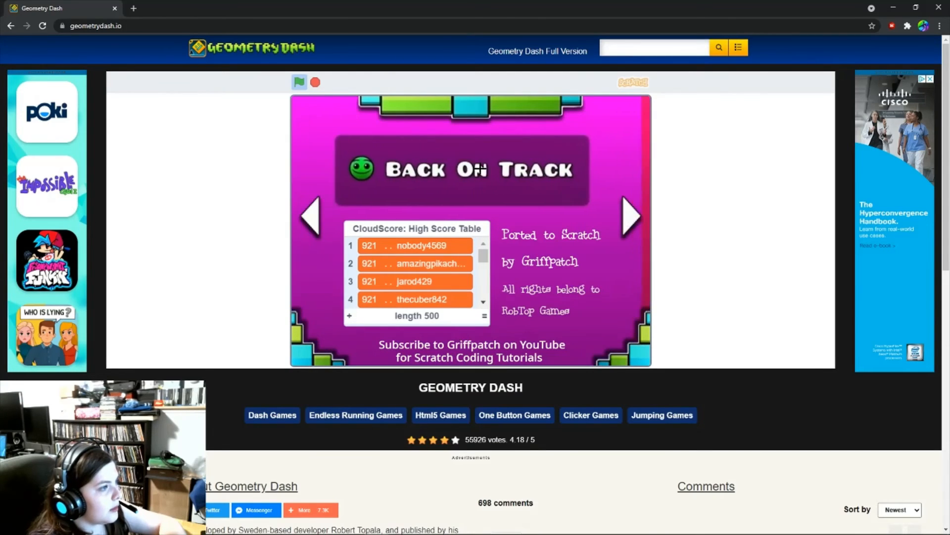
pyautogui.click(471, 170)
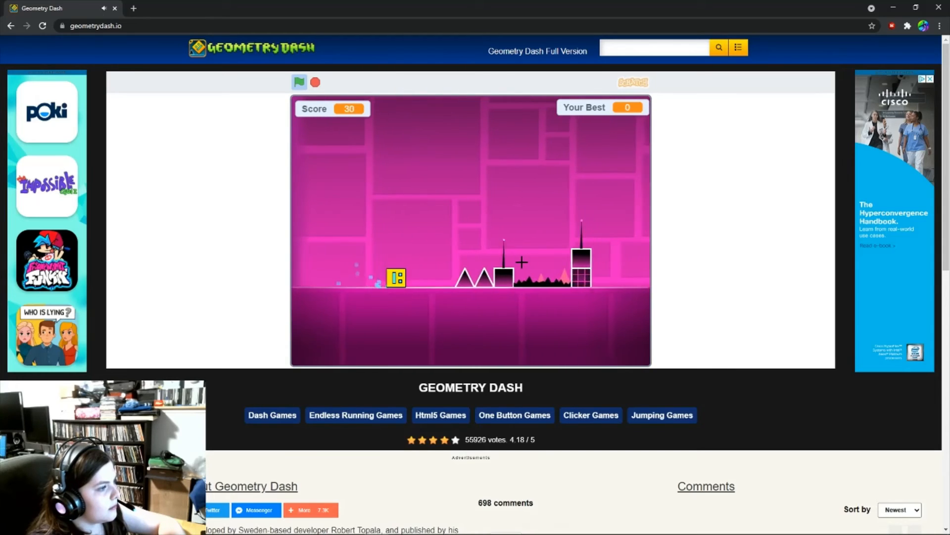
# Step: Jump the cube over spikes, towers and blocks across several attempts, reaching a best score of 93
pyautogui.click(521, 261)
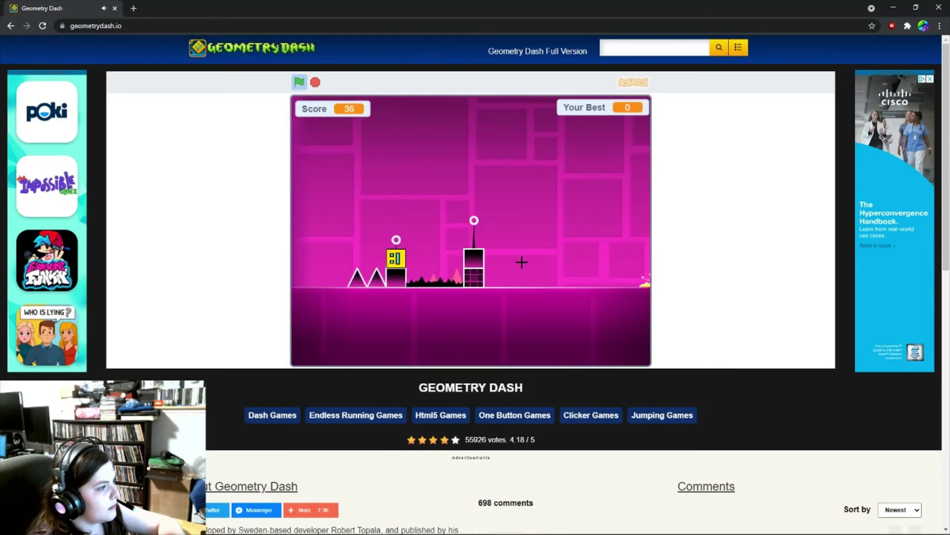
pyautogui.click(516, 258)
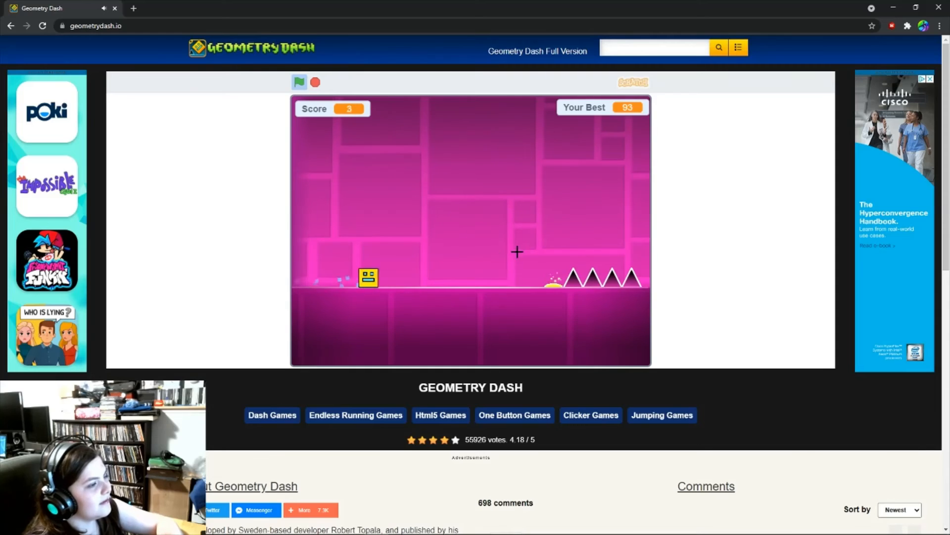
pyautogui.click(554, 172)
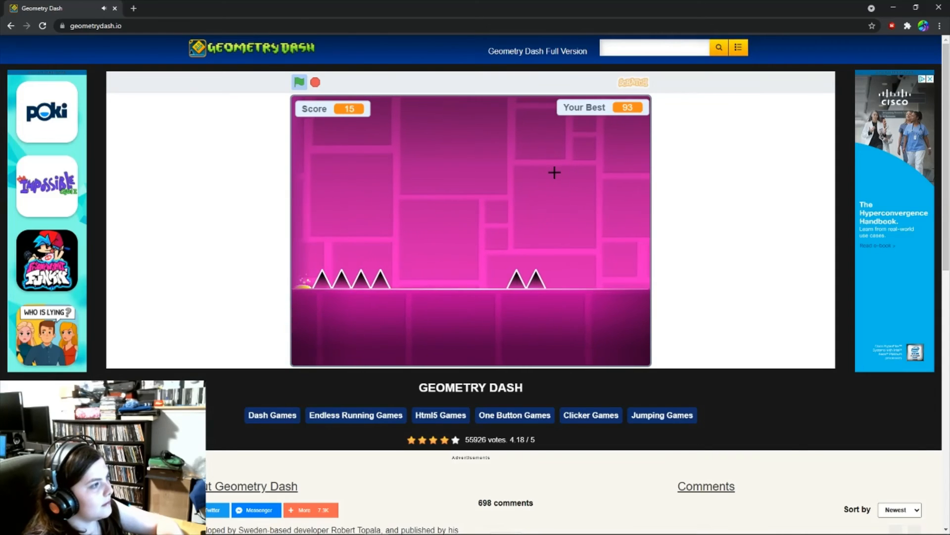
pyautogui.click(397, 134)
pyautogui.click(397, 134)
pyautogui.click(397, 134)
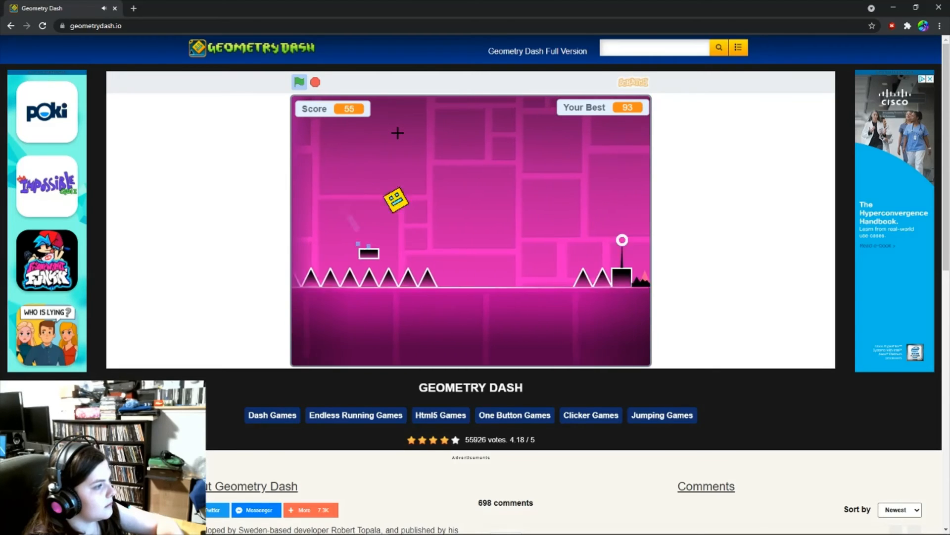
pyautogui.click(397, 134)
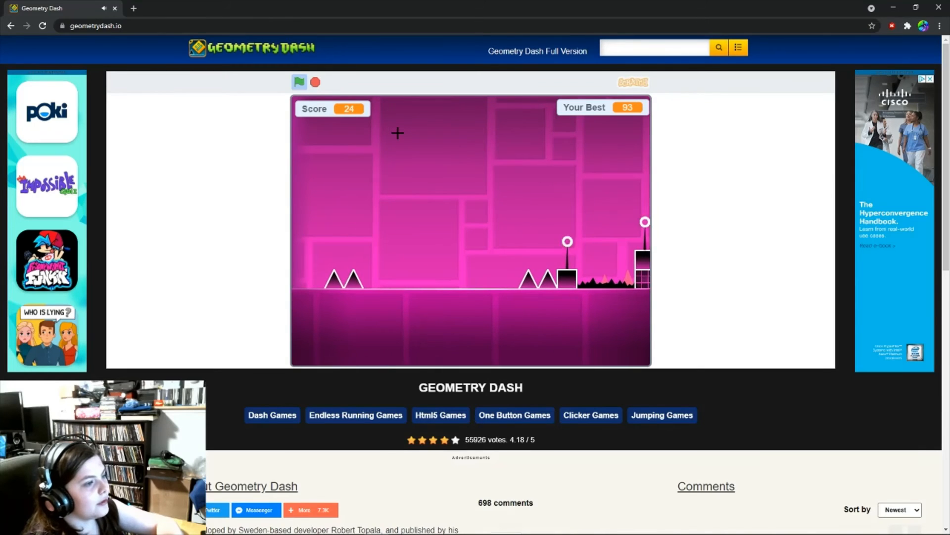
pyautogui.middleClick(315, 82)
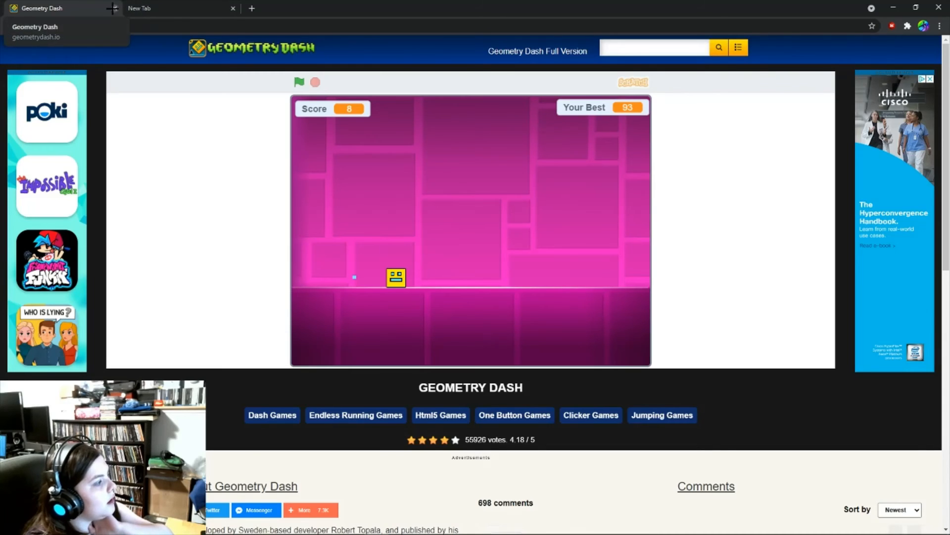
pyautogui.moveTo(359, 529)
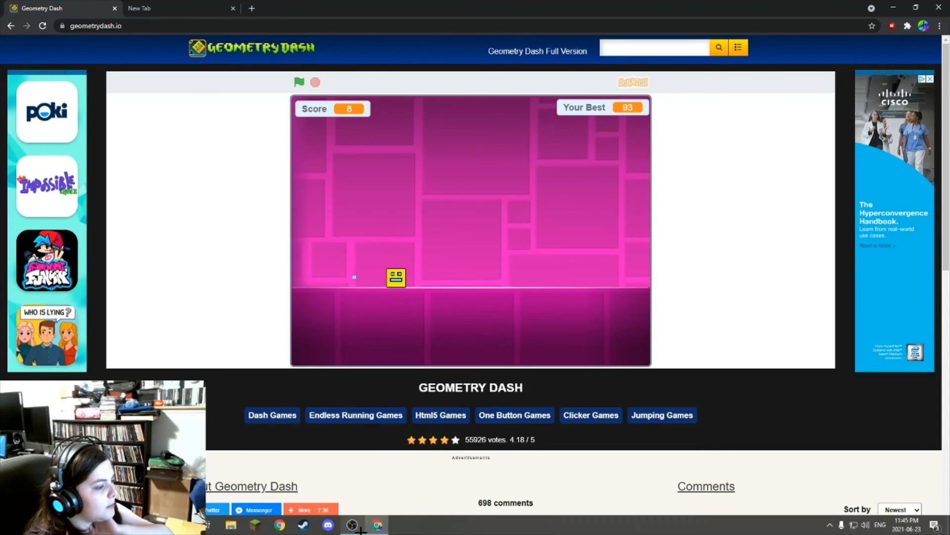
# Step: Bring the OBS Studio window to the front over the Geometry Dash page, recording still running
pyautogui.click(352, 526)
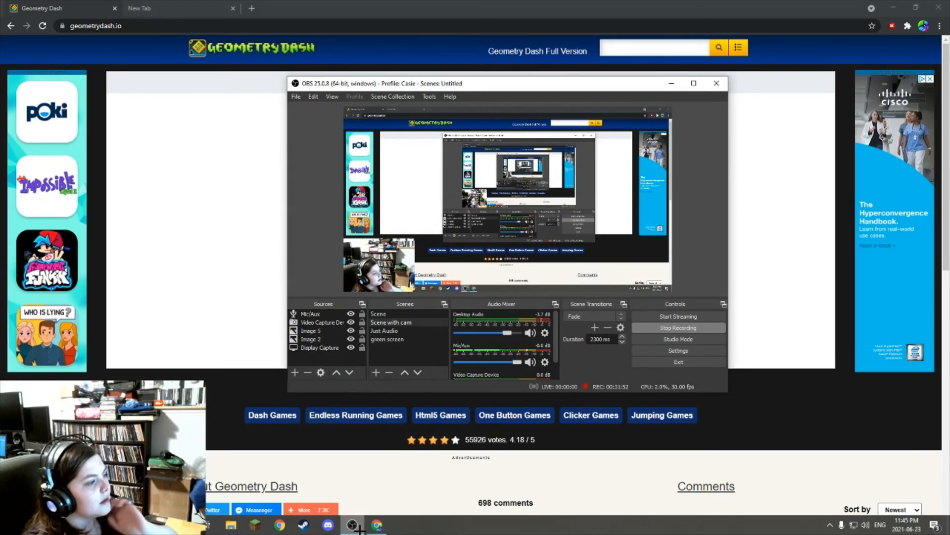